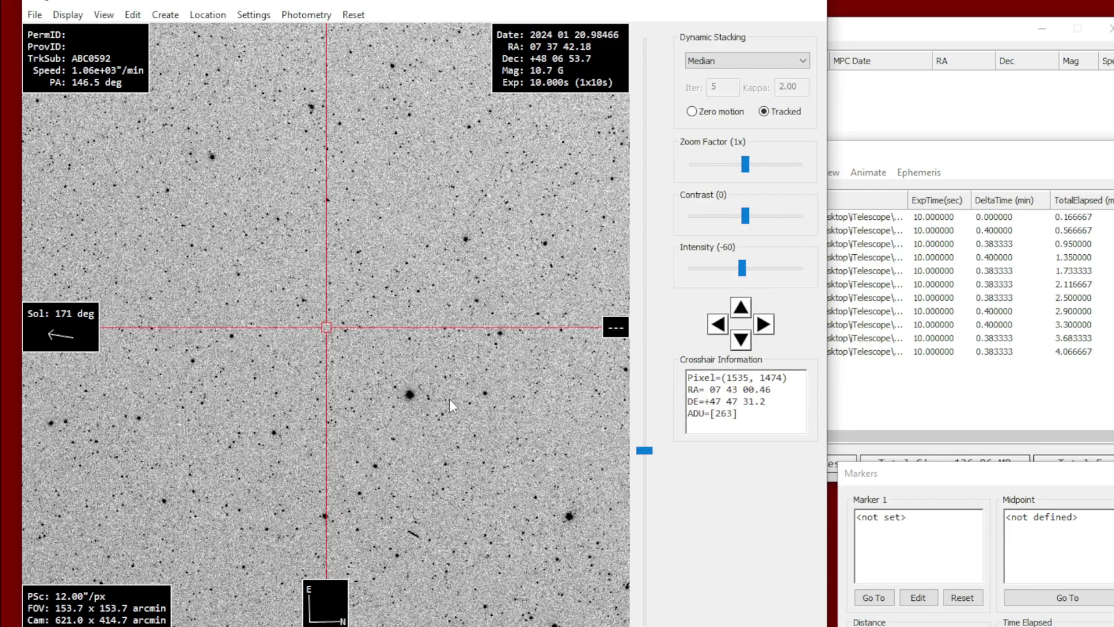
Step: Centre the crosshair on the short dark streak in image 1 and create an observation of it
{"action": "left_click_drag", "start_coordinate": [451, 404], "coordinate": [349, 228]}
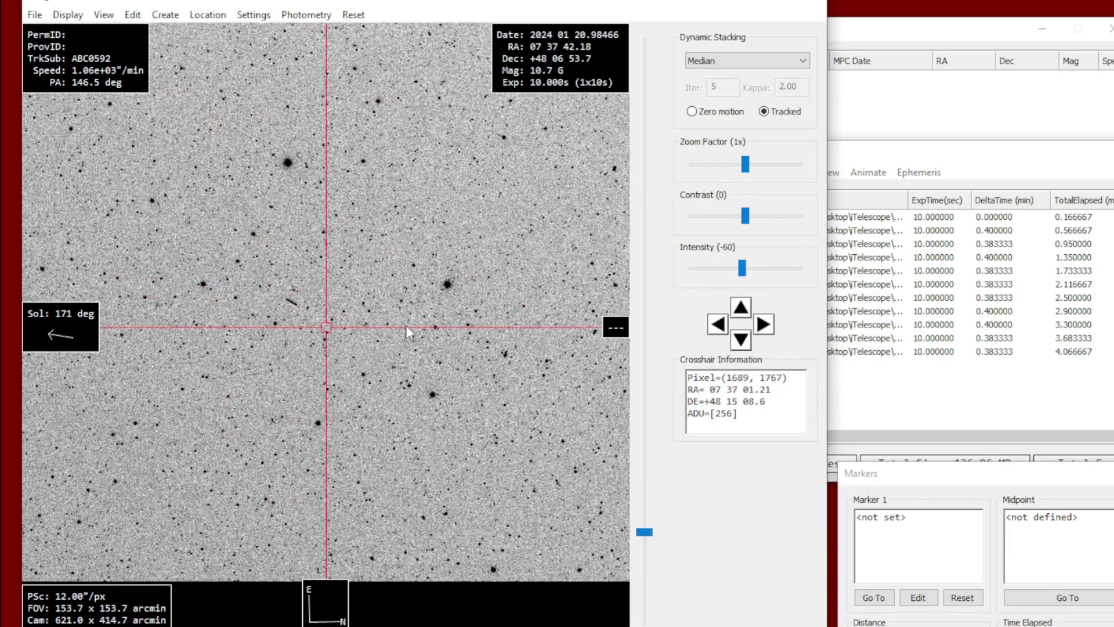
{"action": "left_click_drag", "start_coordinate": [305, 302], "coordinate": [347, 335]}
{"action": "scroll", "coordinate": [347, 336], "scroll_direction": "up", "scroll_amount": 2}
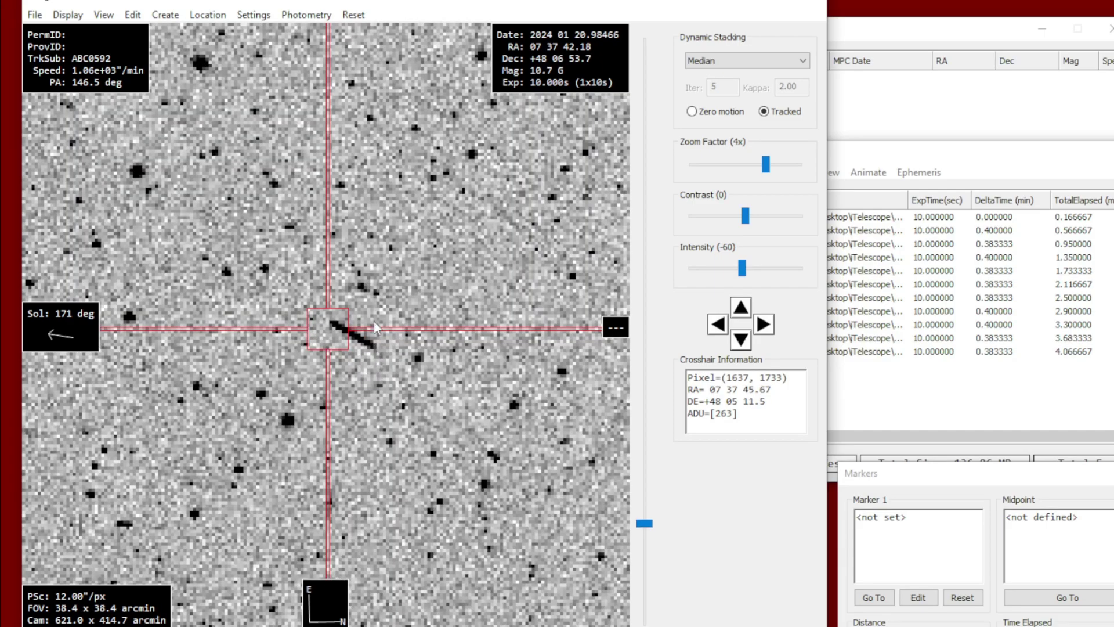
{"action": "left_click_drag", "start_coordinate": [376, 338], "coordinate": [365, 315]}
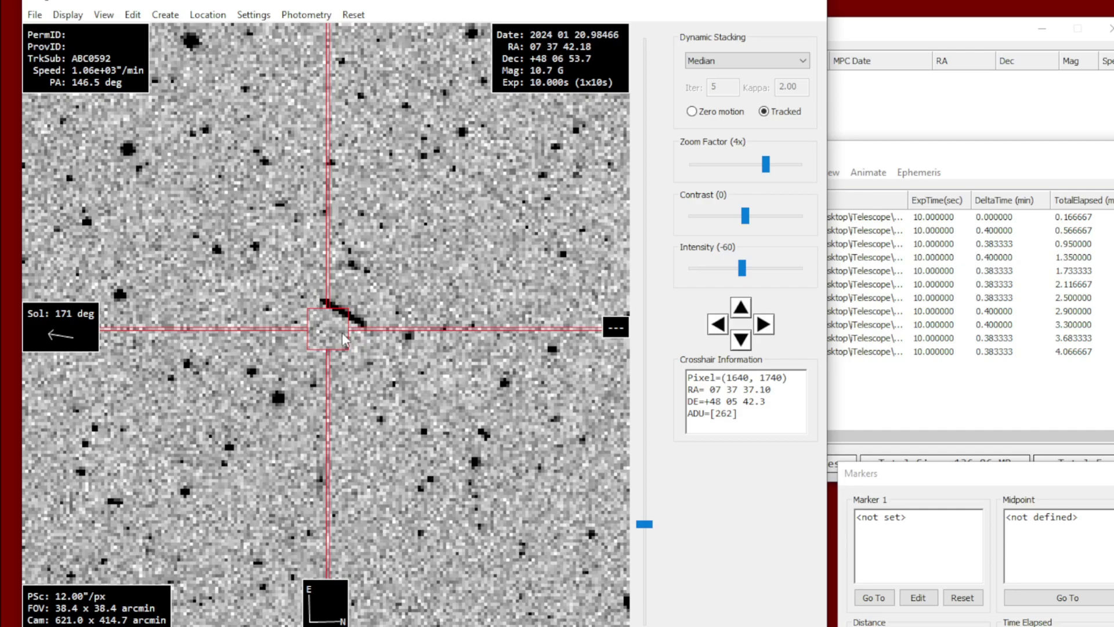
{"action": "left_click", "coordinate": [866, 223]}
{"action": "left_click", "coordinate": [856, 219]}
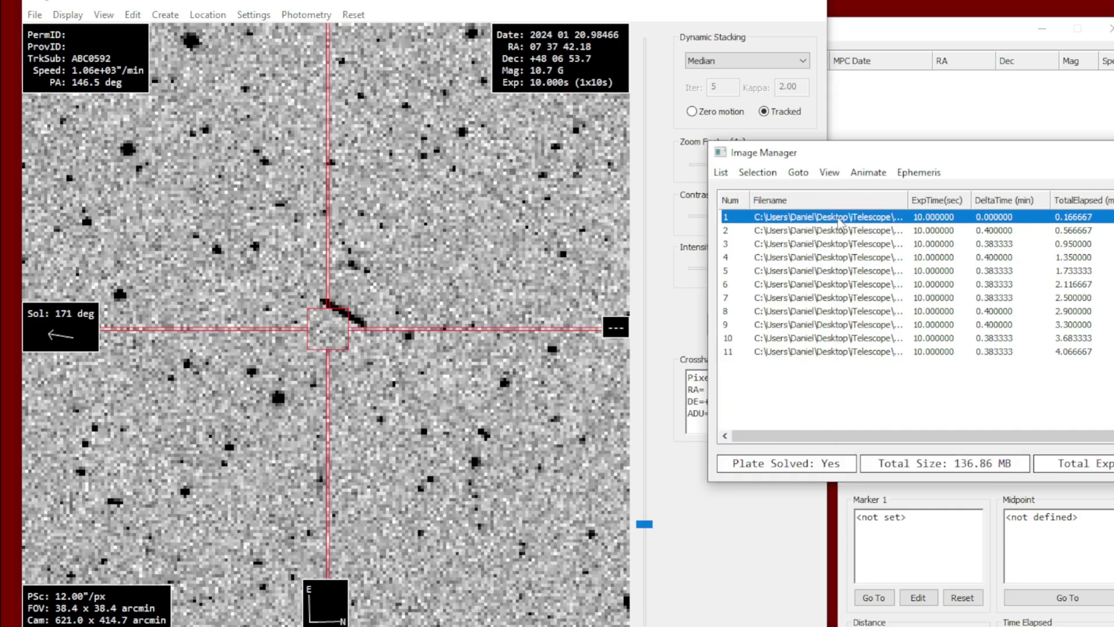
{"action": "left_click", "coordinate": [345, 312]}
{"action": "scroll", "coordinate": [347, 325], "scroll_direction": "up", "scroll_amount": 1}
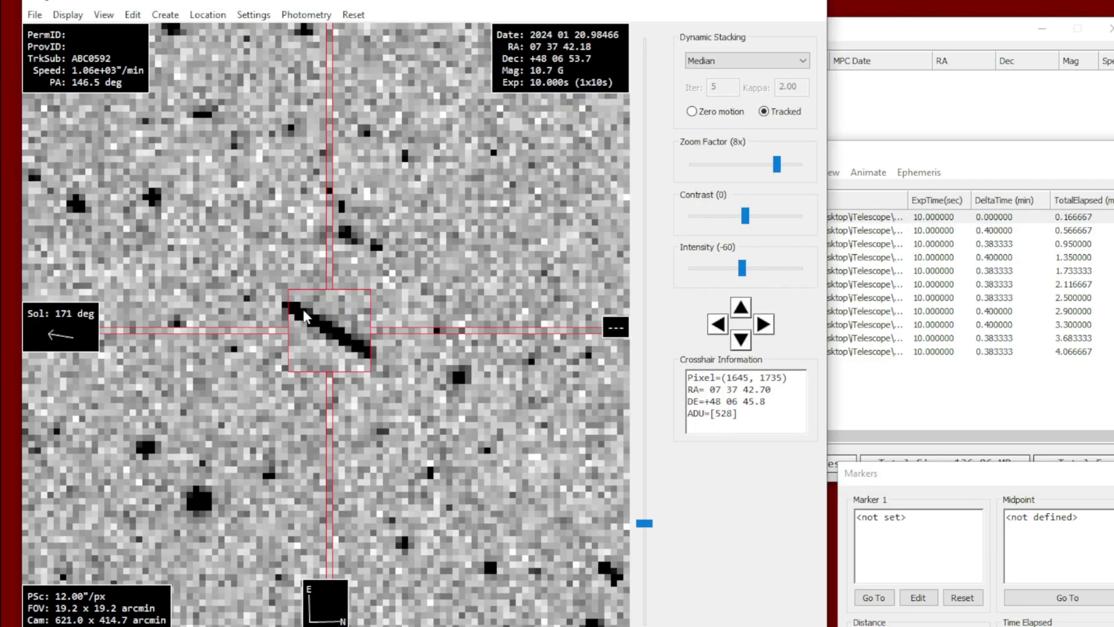
{"action": "scroll", "coordinate": [346, 335], "scroll_direction": "up", "scroll_amount": 1}
{"action": "scroll", "coordinate": [357, 332], "scroll_direction": "down", "scroll_amount": 1}
{"action": "right_click", "coordinate": [411, 317]}
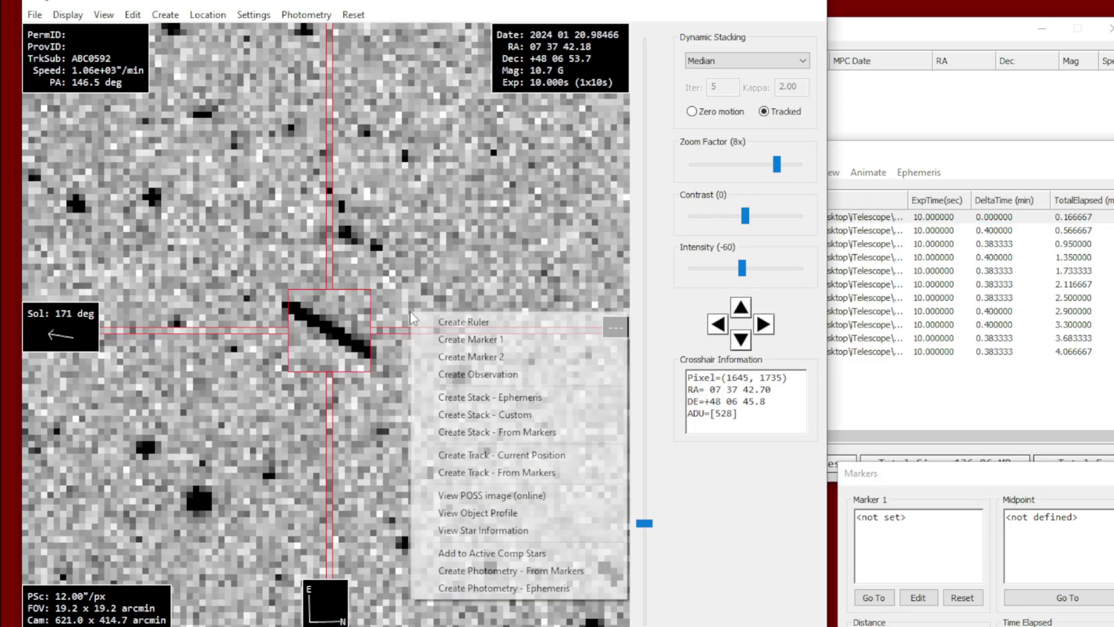
{"action": "left_click", "coordinate": [476, 376]}
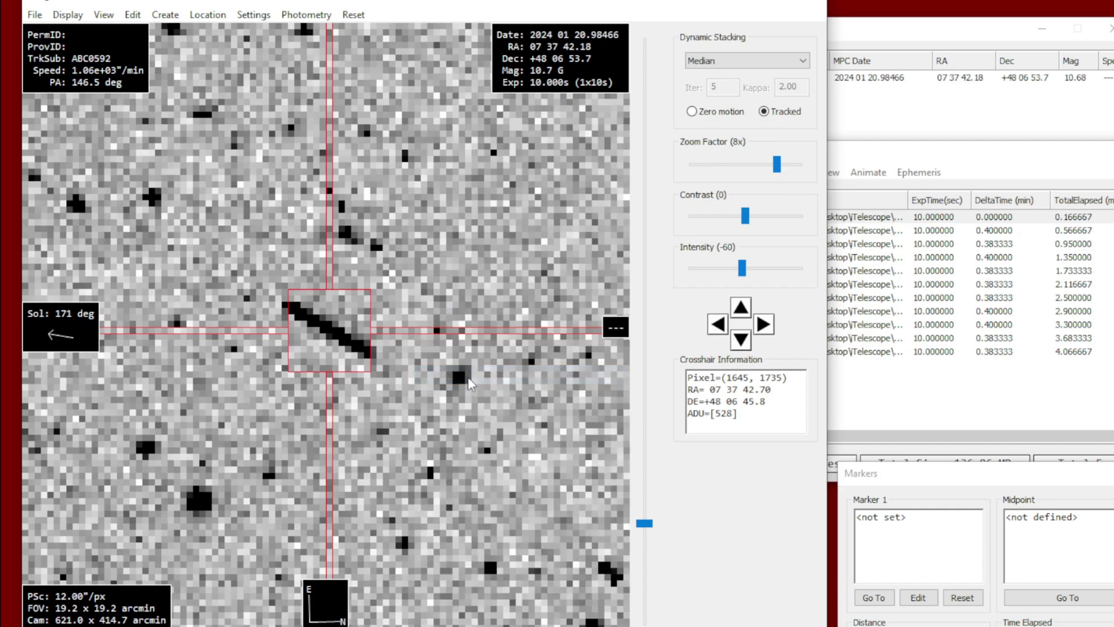
Step: Display image 4, centre the crosshair on the same moving streak and create a second observation
{"action": "left_click", "coordinate": [880, 123]}
{"action": "left_click", "coordinate": [915, 392]}
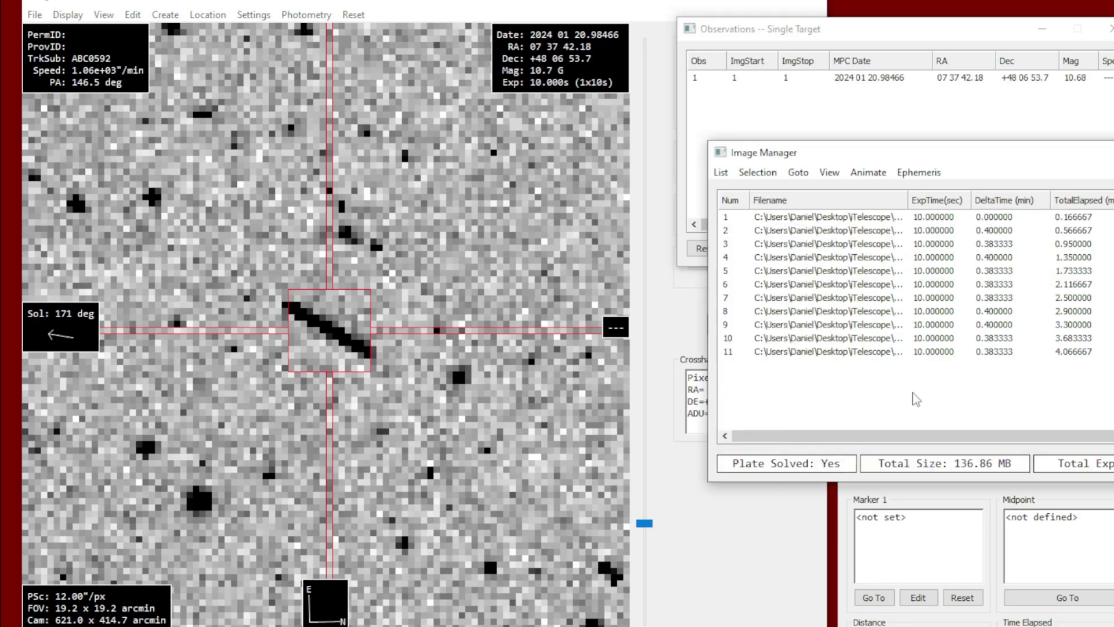
{"action": "left_click", "coordinate": [811, 262]}
{"action": "left_click", "coordinate": [462, 327]}
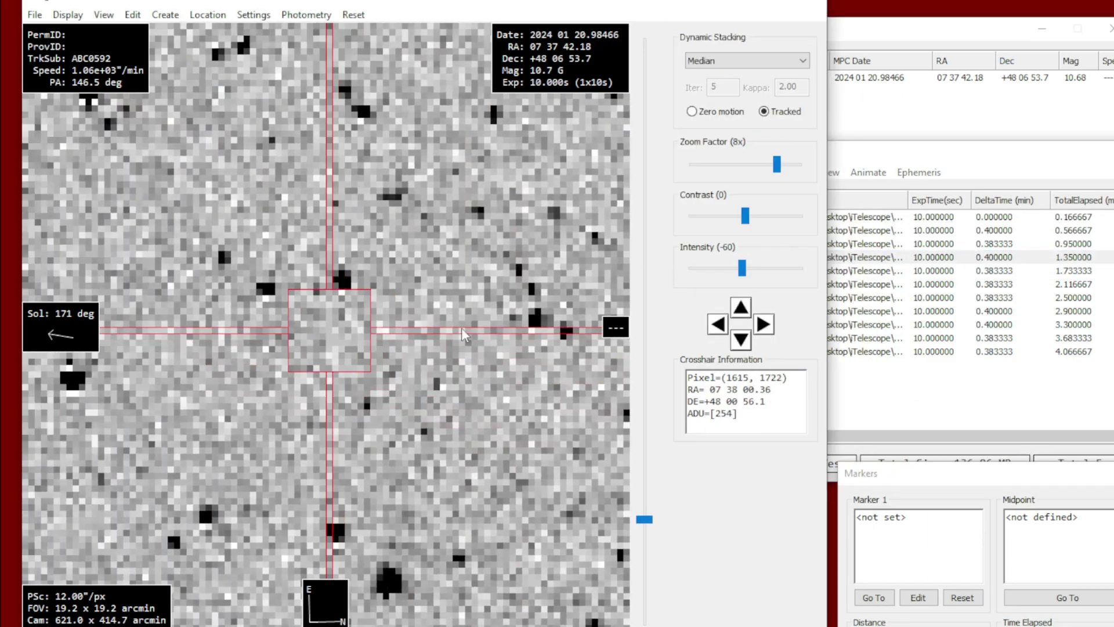
{"action": "left_click", "coordinate": [231, 265]}
{"action": "scroll", "coordinate": [357, 325], "scroll_direction": "up", "scroll_amount": 2}
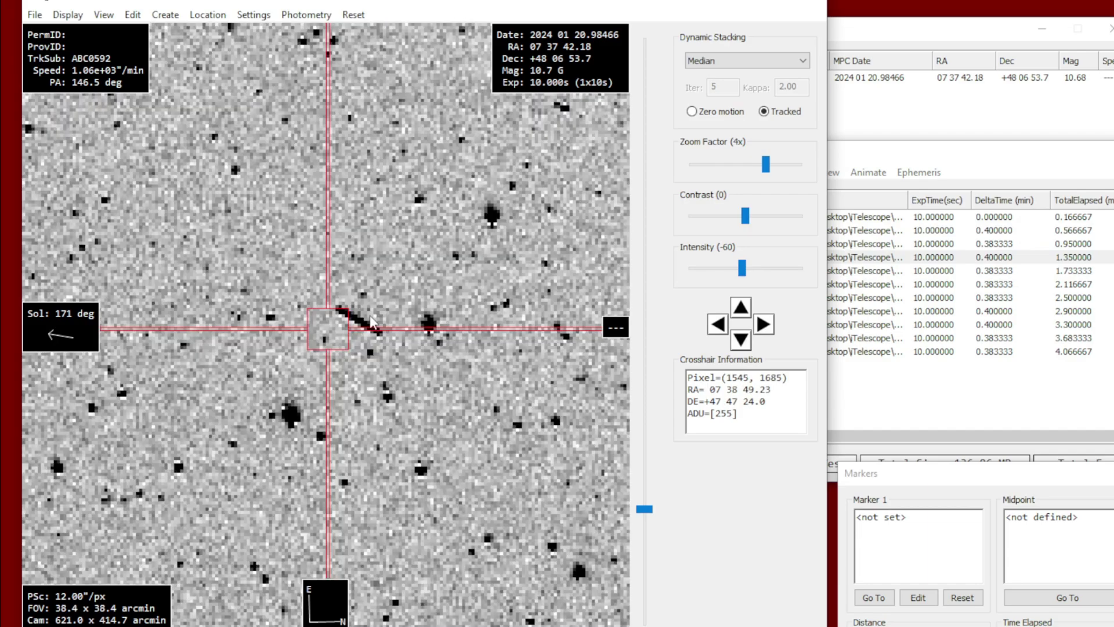
{"action": "left_click", "coordinate": [357, 328]}
{"action": "scroll", "coordinate": [335, 332], "scroll_direction": "up", "scroll_amount": 1}
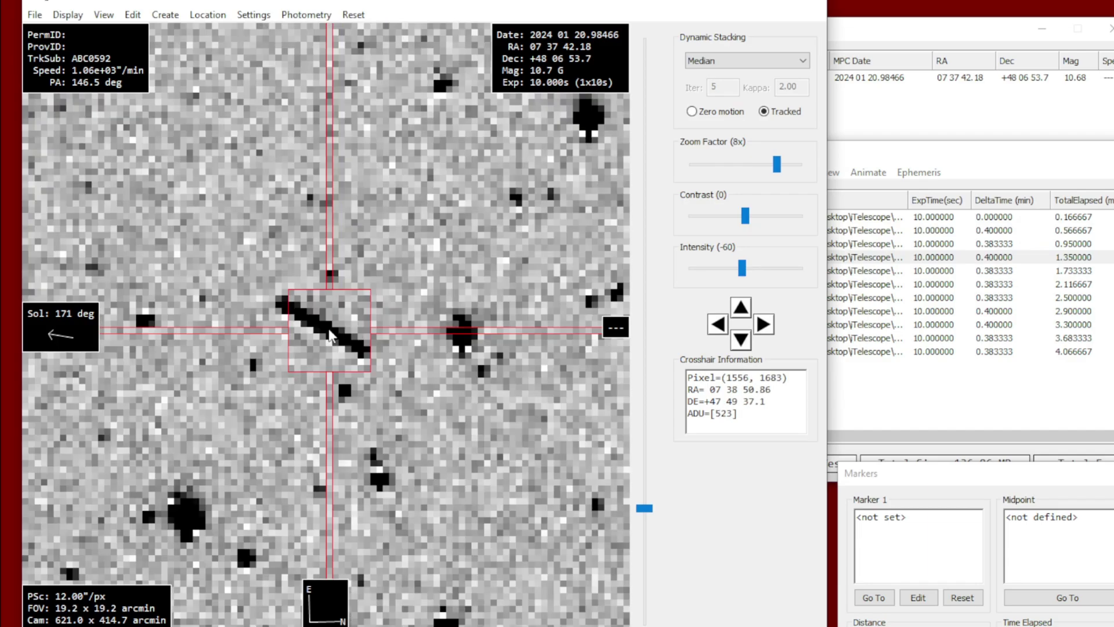
{"action": "right_click", "coordinate": [359, 326]}
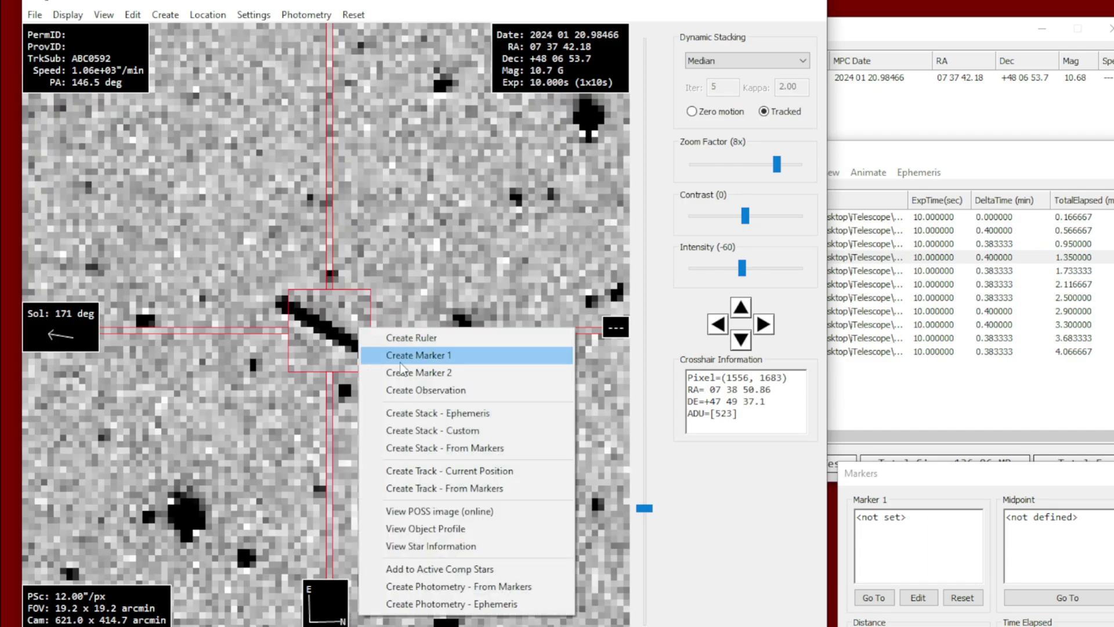
{"action": "left_click", "coordinate": [430, 388]}
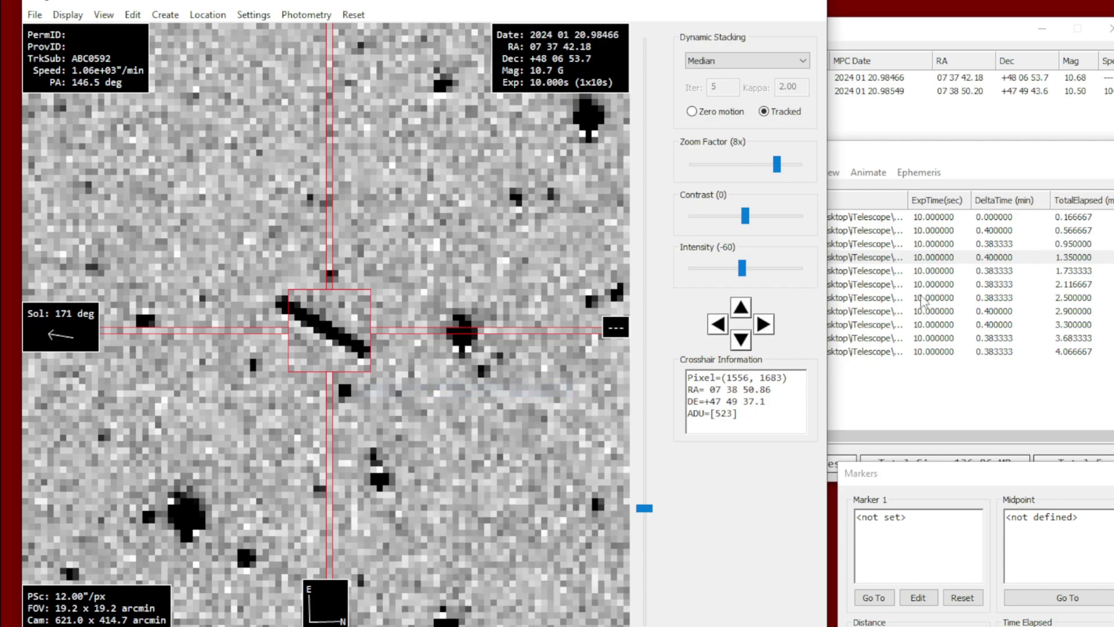
Step: Display image 7, centre the crosshair on the moving streak and create a third observation
{"action": "left_click", "coordinate": [923, 297]}
{"action": "scroll", "coordinate": [274, 277], "scroll_direction": "up", "scroll_amount": 4}
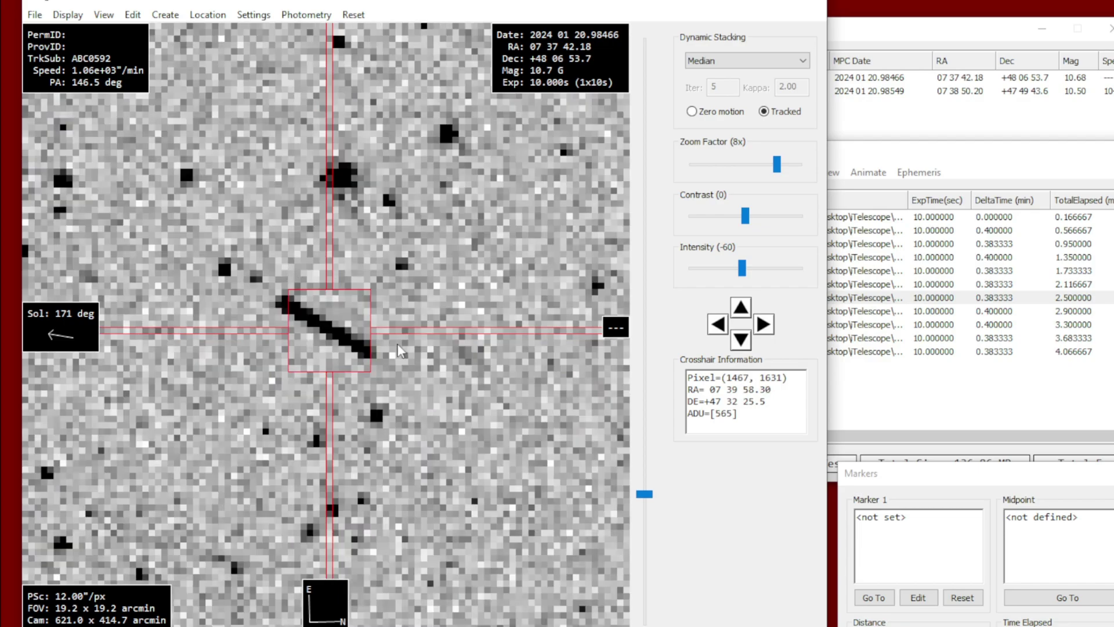
{"action": "right_click", "coordinate": [400, 342]}
{"action": "left_click", "coordinate": [433, 402]}
Step: Add the three single-target observations to the target list with tracklet ID ABC0593, leaving the permanent and provisional IDs blank
{"action": "left_click", "coordinate": [871, 142]}
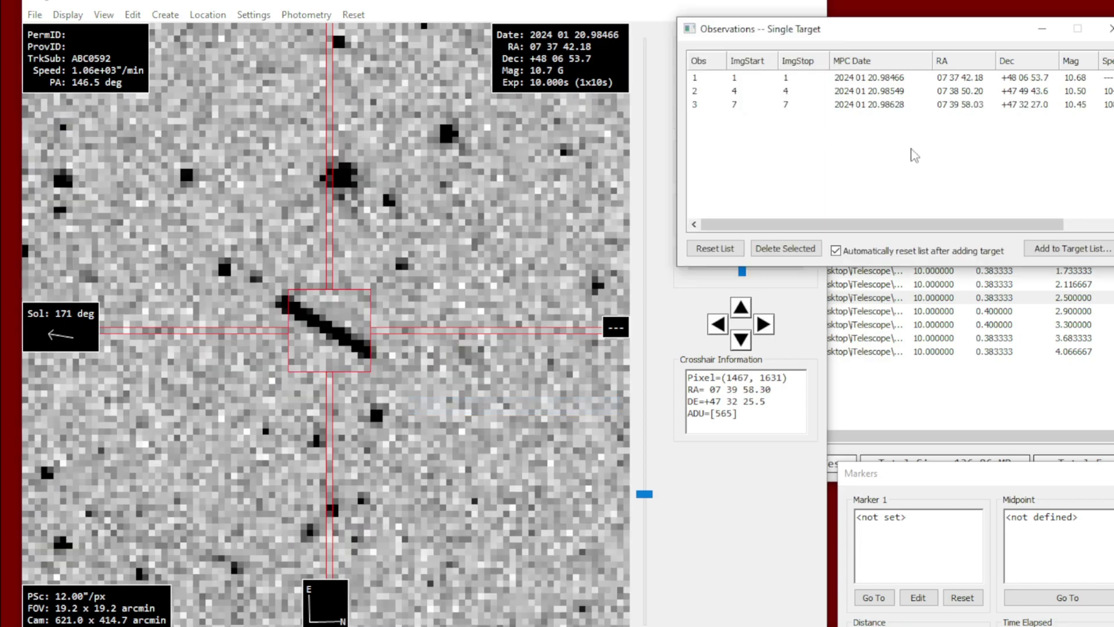
{"action": "left_click", "coordinate": [1058, 249]}
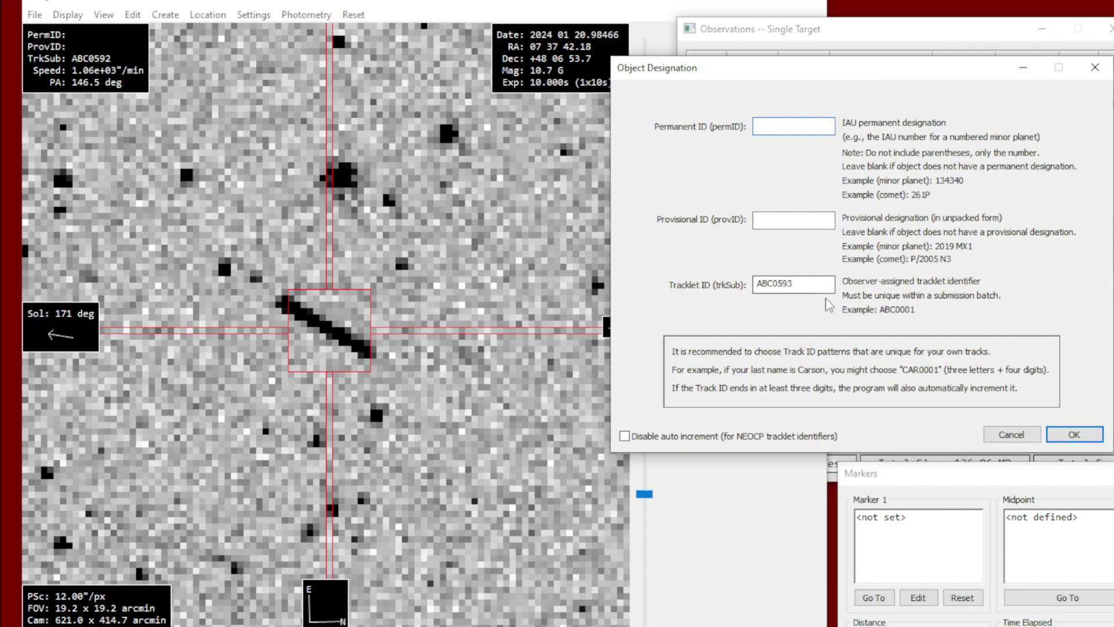
{"action": "left_click", "coordinate": [1080, 434]}
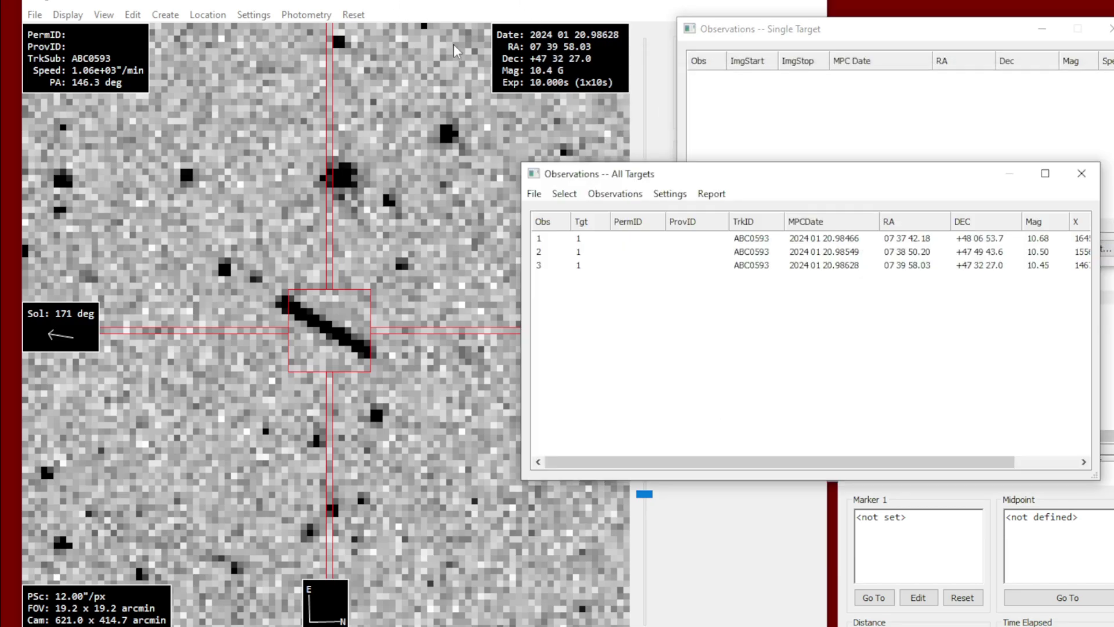
Step: Open all three ABC0593 observations in text form and copy the entire text
{"action": "left_click_drag", "start_coordinate": [775, 173], "coordinate": [723, 185]}
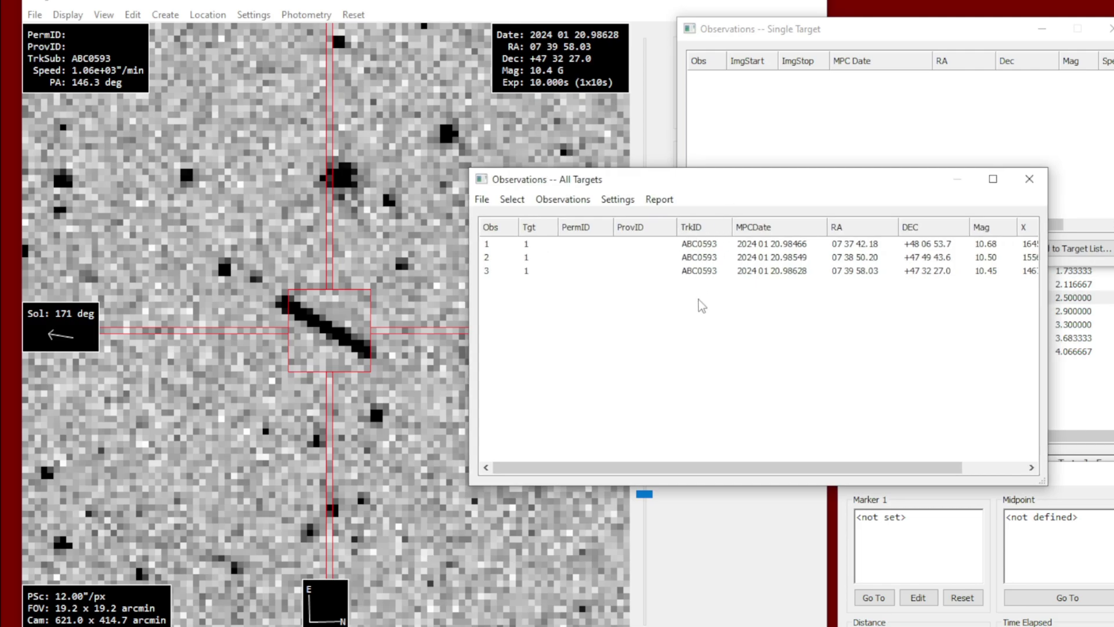
{"action": "left_click_drag", "start_coordinate": [676, 299], "coordinate": [603, 256]}
{"action": "right_click", "coordinate": [605, 264]}
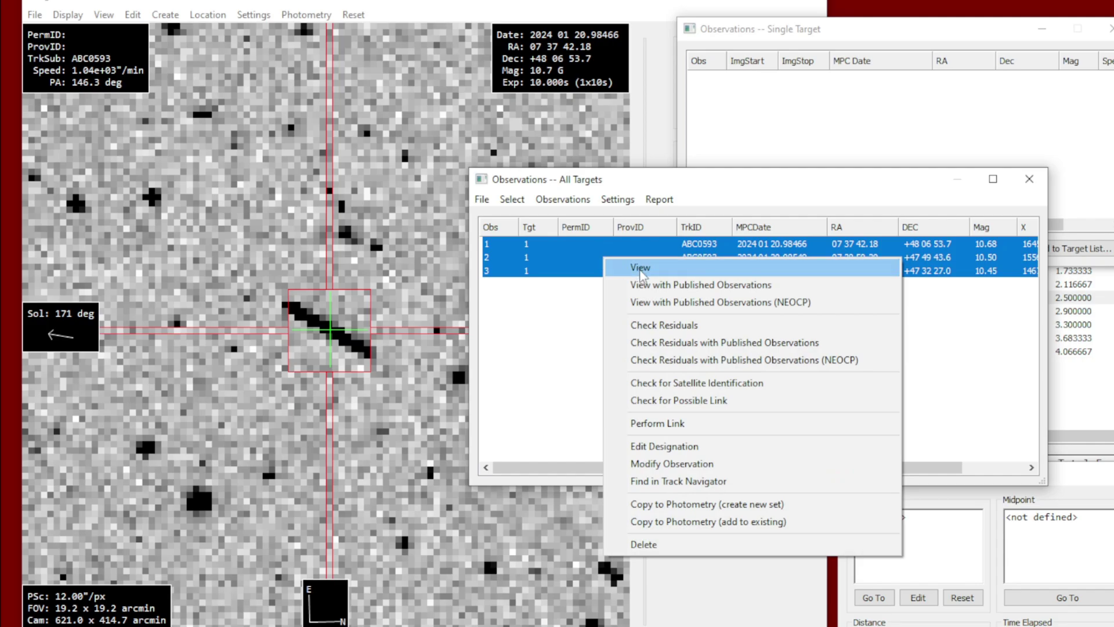
{"action": "left_click", "coordinate": [667, 270]}
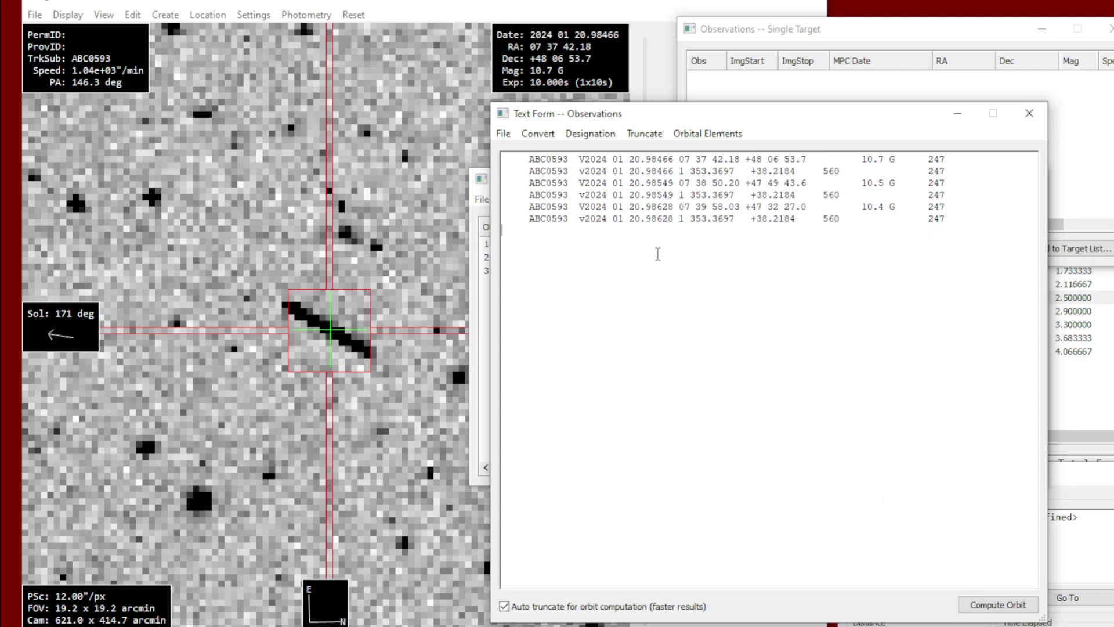
{"action": "key", "text": "ctrl+a"}
{"action": "key", "text": "ctrl+c"}
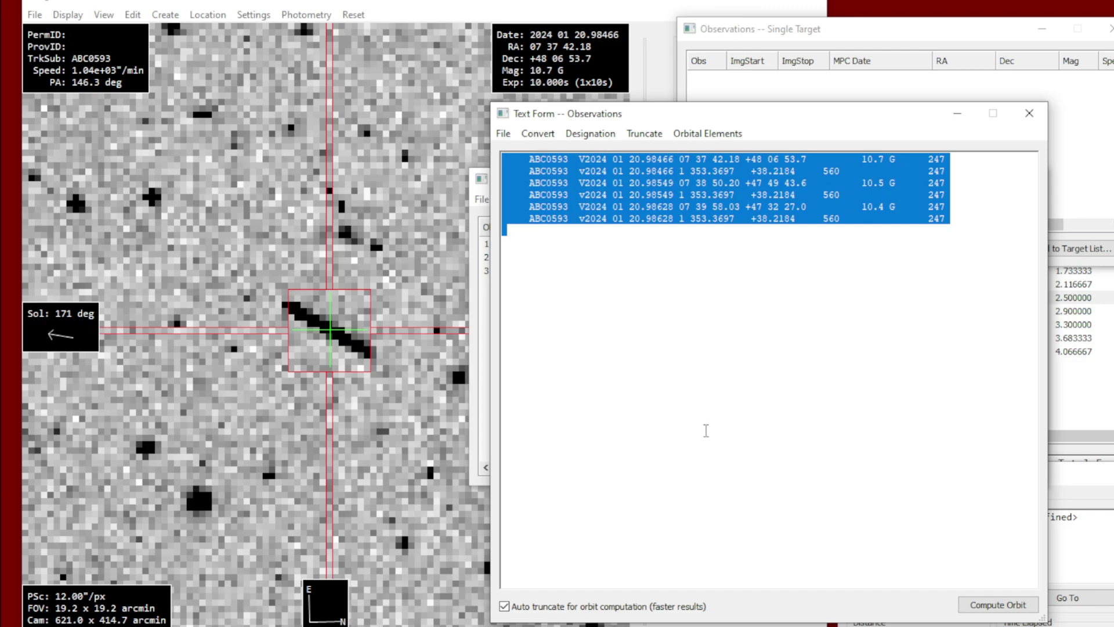
Step: Switch to the On-line artificial satellite identification page, paste the observations, find matching artsats and highlight the matched object's catalogue number
{"action": "key", "text": "alt+Tab"}
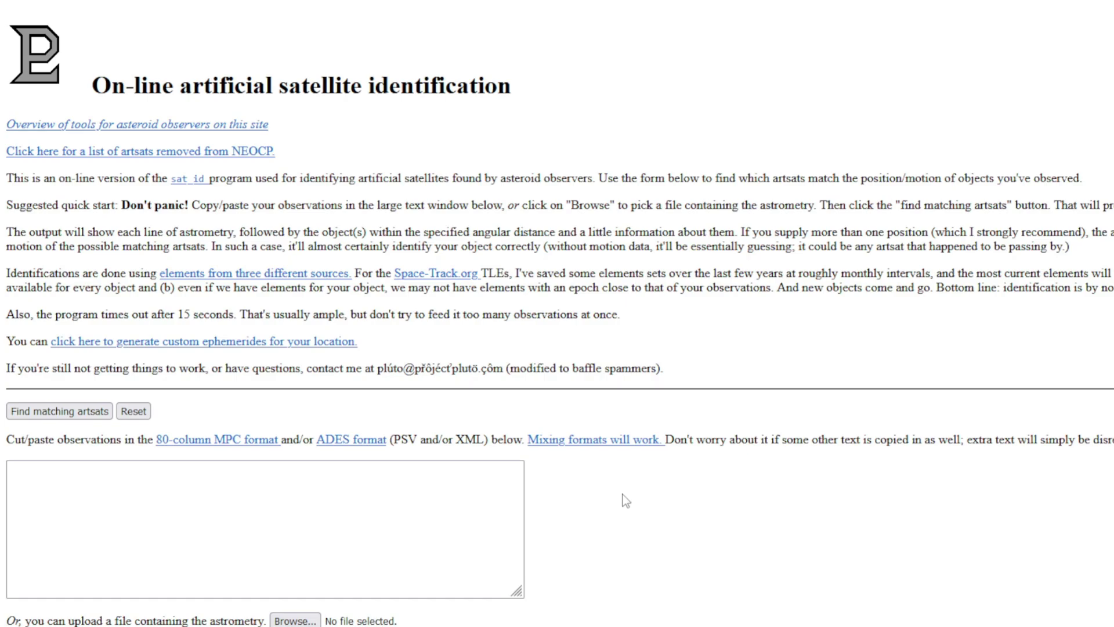
{"action": "right_click", "coordinate": [241, 486]}
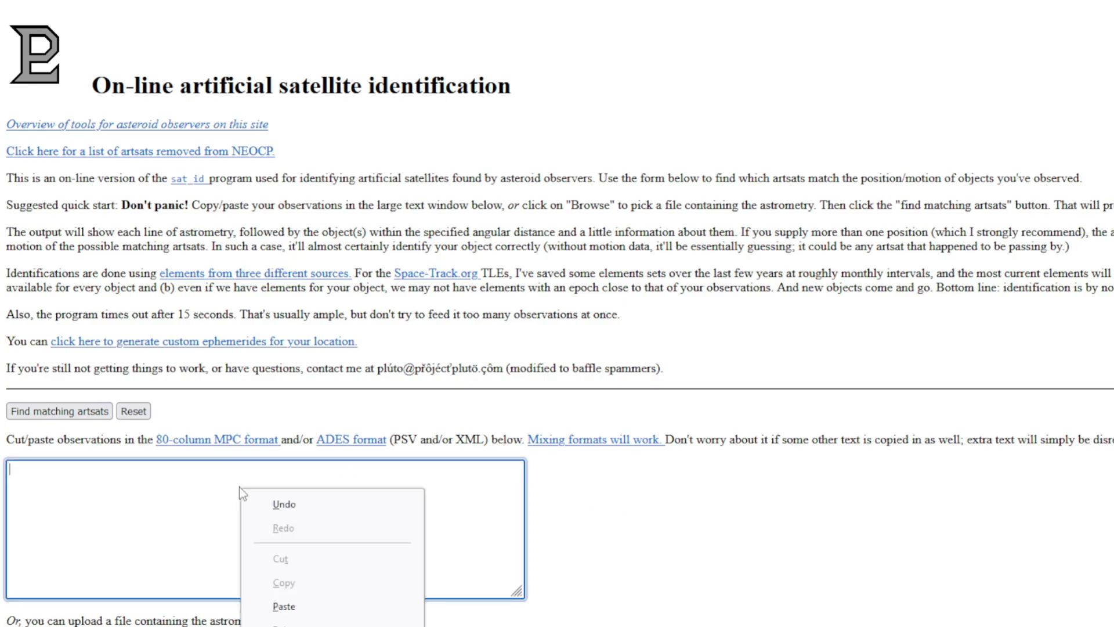
{"action": "left_click", "coordinate": [301, 605]}
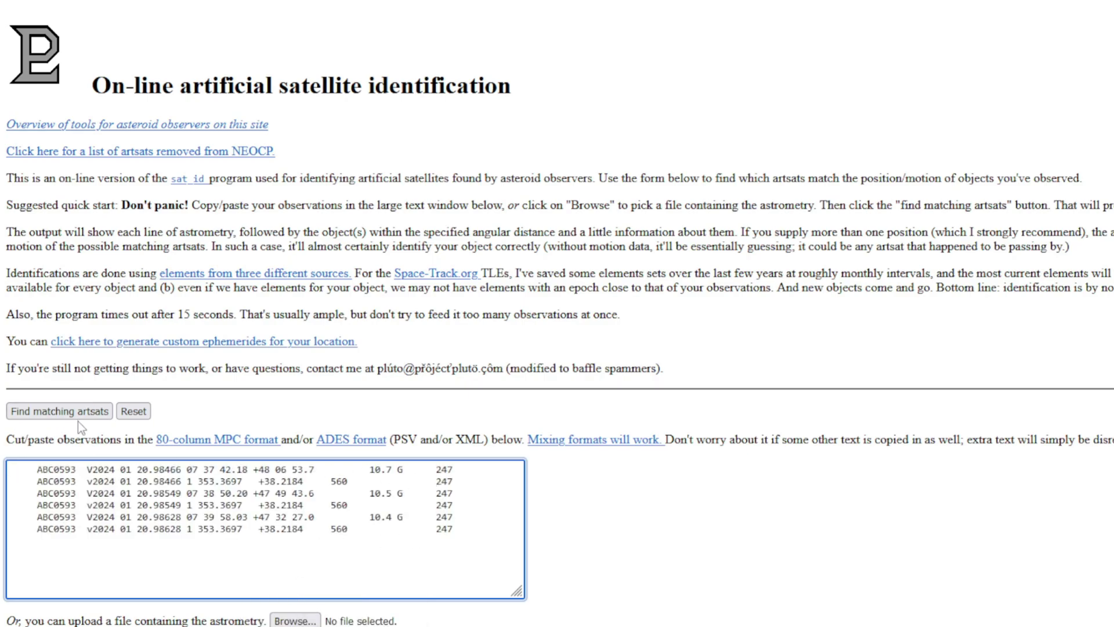
{"action": "left_click", "coordinate": [93, 413]}
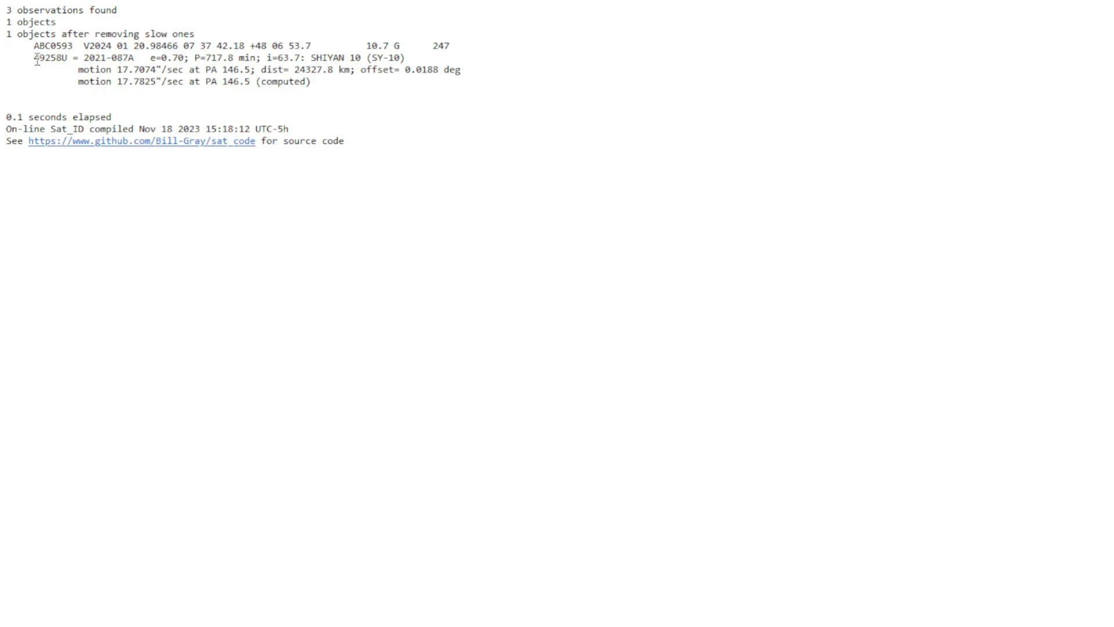
{"action": "left_click_drag", "start_coordinate": [34, 58], "coordinate": [63, 60]}
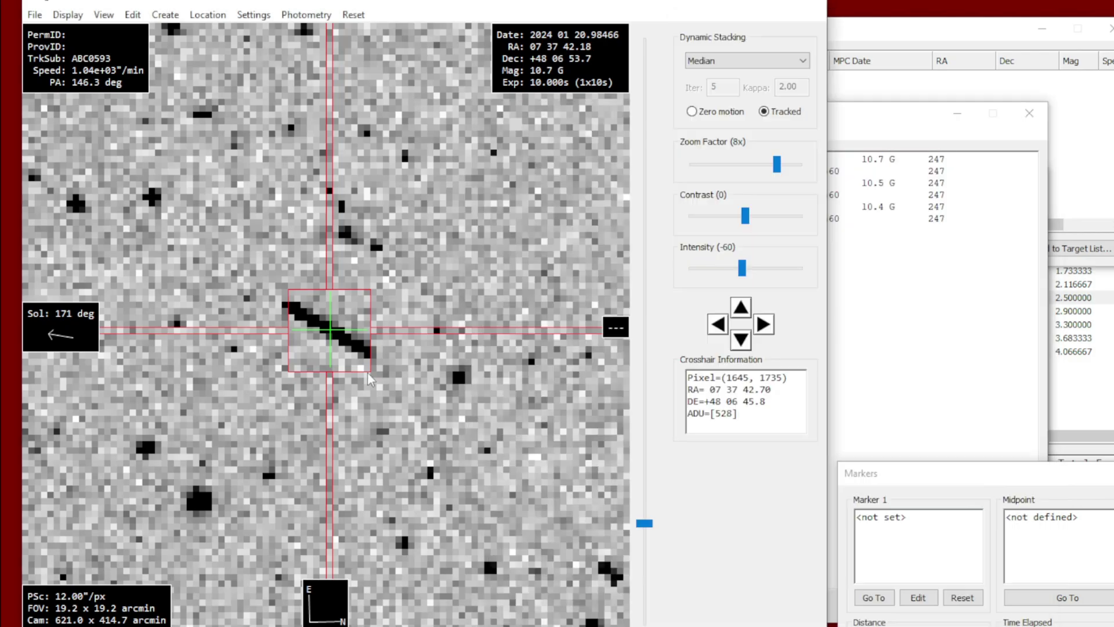
Step: Search image 1 for a second satellite streak and centre the crosshair on the one near Pixel=(323, 371)
{"action": "scroll", "coordinate": [367, 372], "scroll_direction": "down", "scroll_amount": 3}
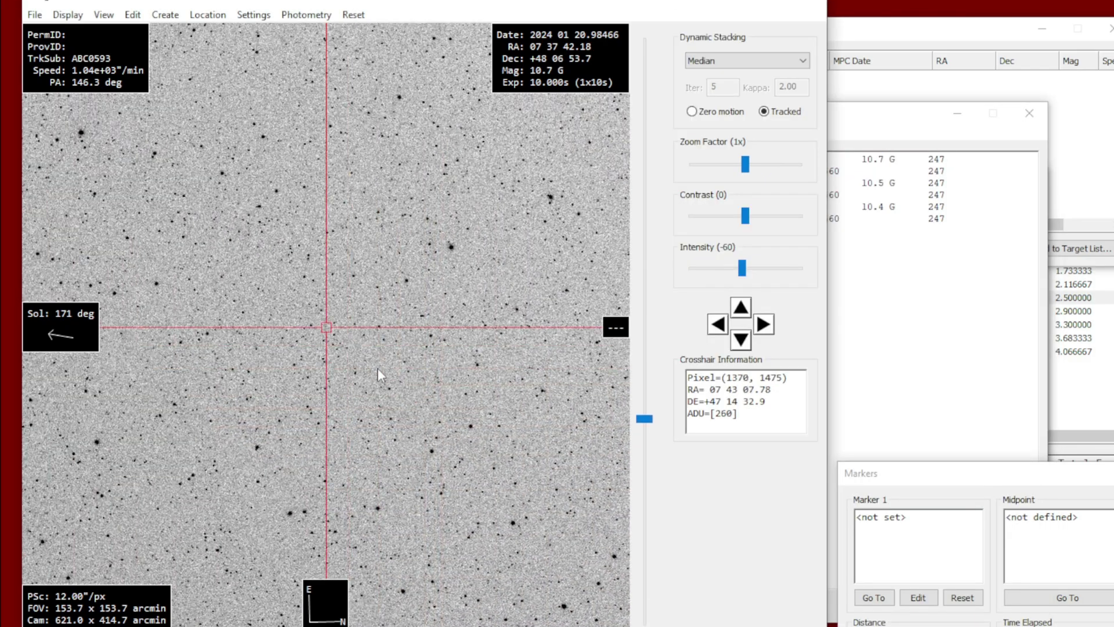
{"action": "scroll", "coordinate": [229, 284], "scroll_direction": "down", "scroll_amount": 1}
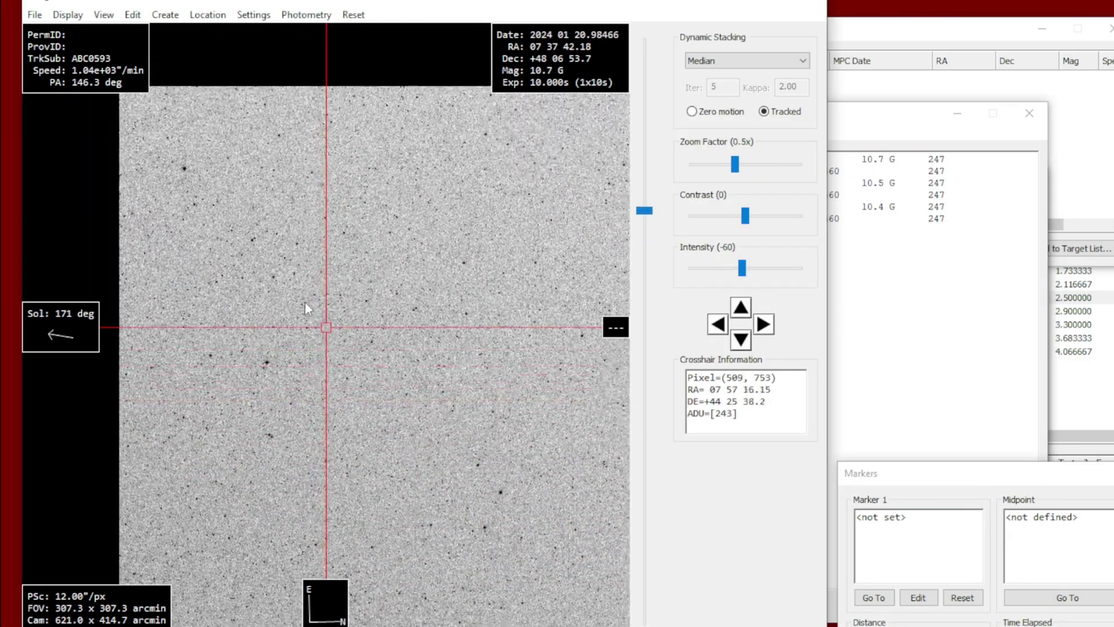
{"action": "scroll", "coordinate": [306, 308], "scroll_direction": "up", "scroll_amount": 1}
{"action": "left_click_drag", "start_coordinate": [287, 303], "coordinate": [369, 367]}
{"action": "scroll", "coordinate": [337, 347], "scroll_direction": "up", "scroll_amount": 1}
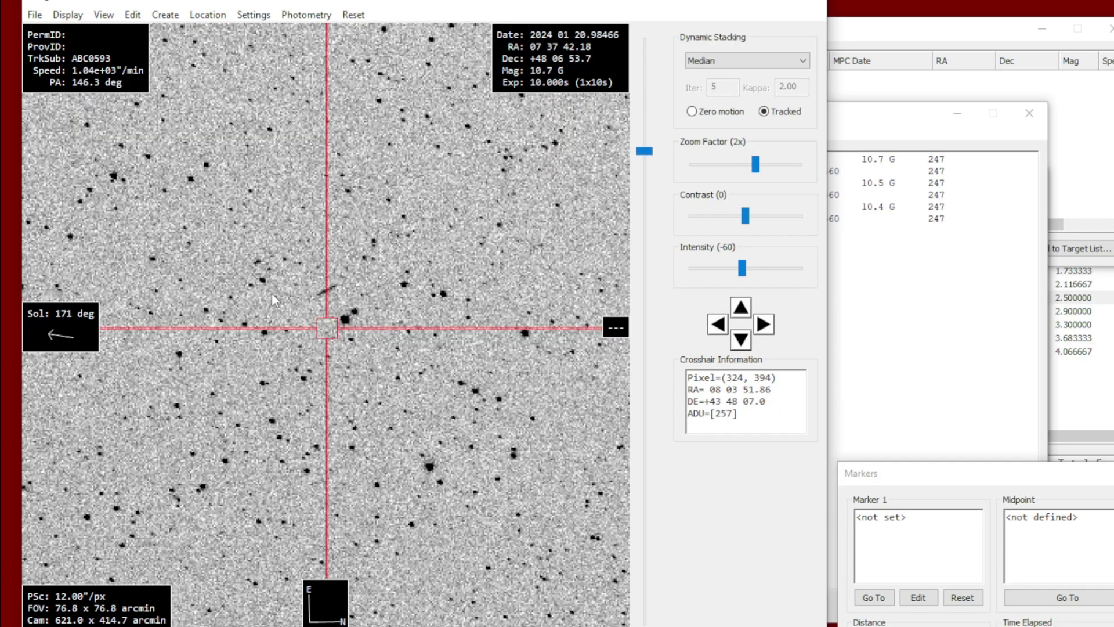
{"action": "left_click_drag", "start_coordinate": [272, 293], "coordinate": [367, 366]}
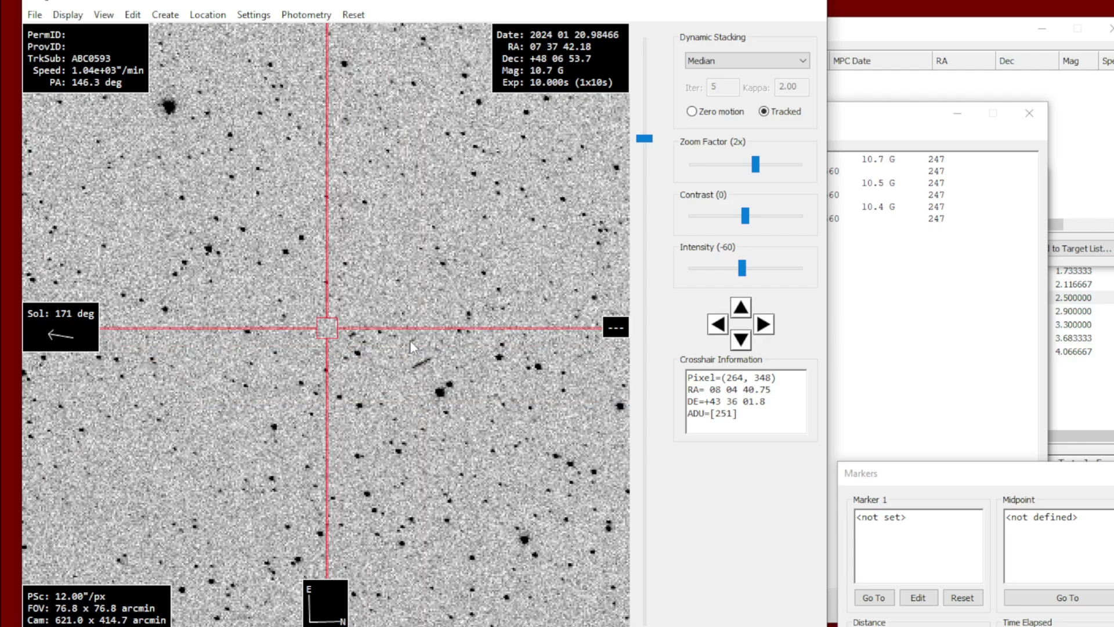
{"action": "left_click_drag", "start_coordinate": [232, 305], "coordinate": [141, 270]}
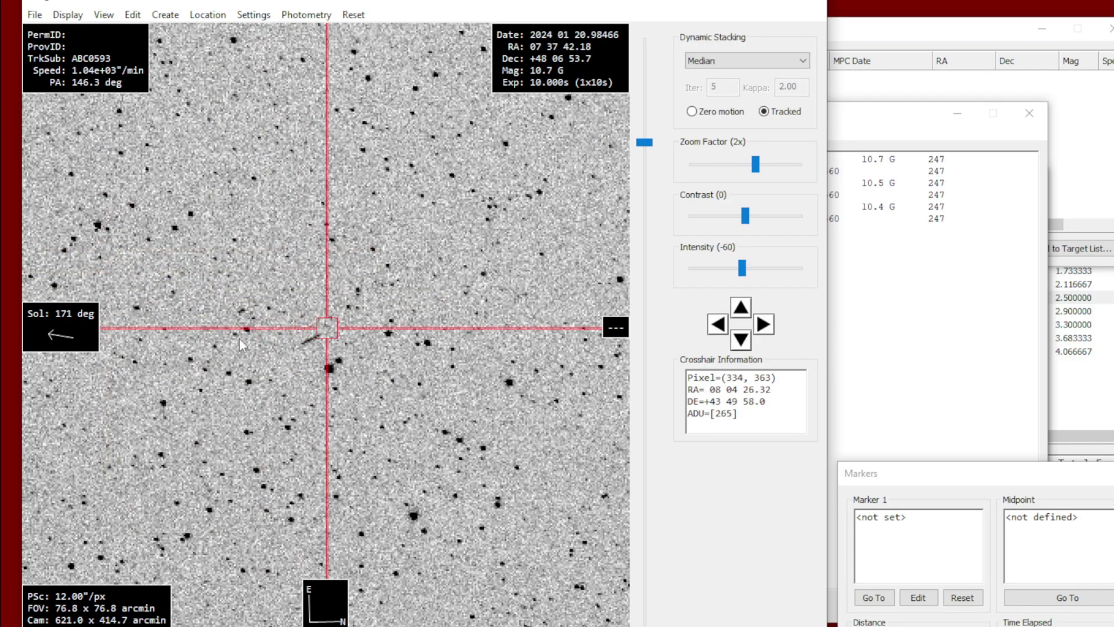
{"action": "scroll", "coordinate": [304, 361], "scroll_direction": "up", "scroll_amount": 1}
{"action": "left_click_drag", "start_coordinate": [321, 355], "coordinate": [330, 333]}
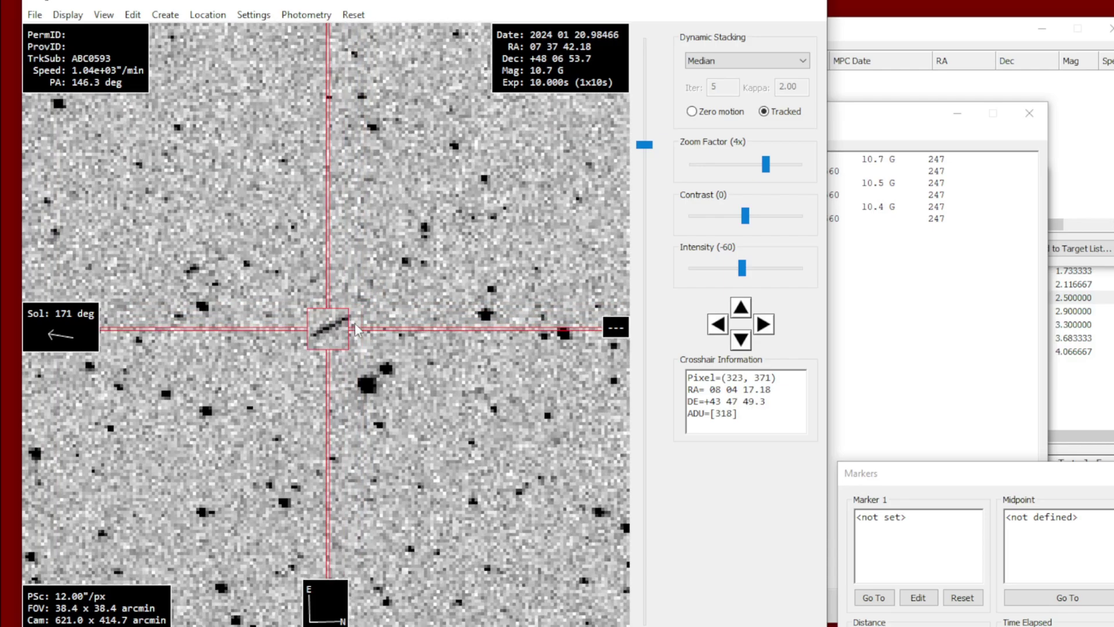
{"action": "scroll", "coordinate": [354, 337], "scroll_direction": "up", "scroll_amount": 1}
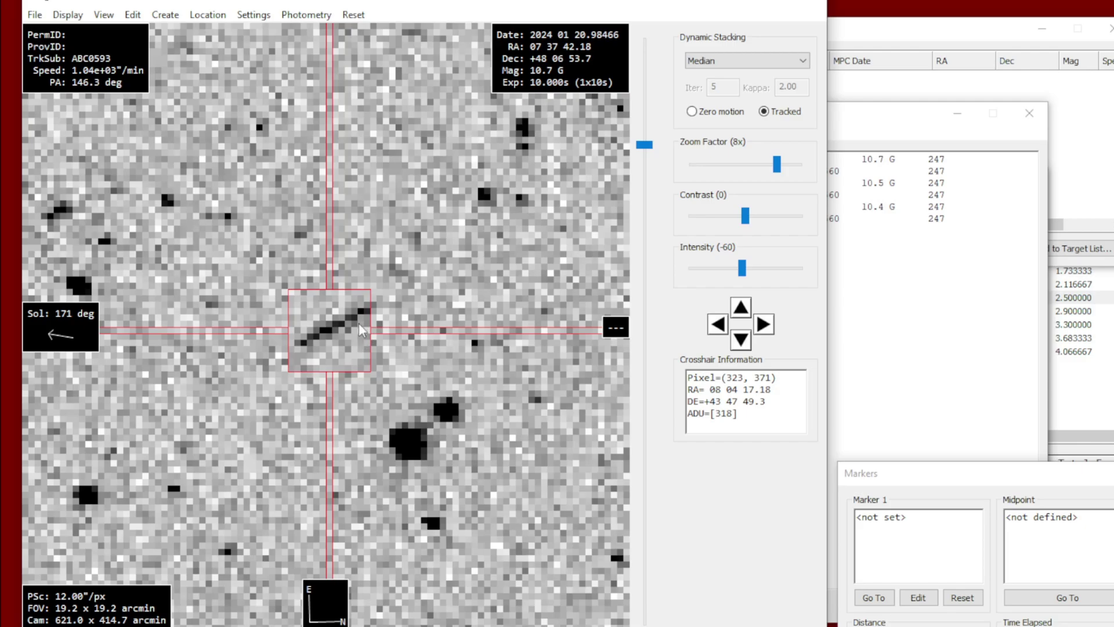
{"action": "scroll", "coordinate": [350, 332], "scroll_direction": "down", "scroll_amount": 1}
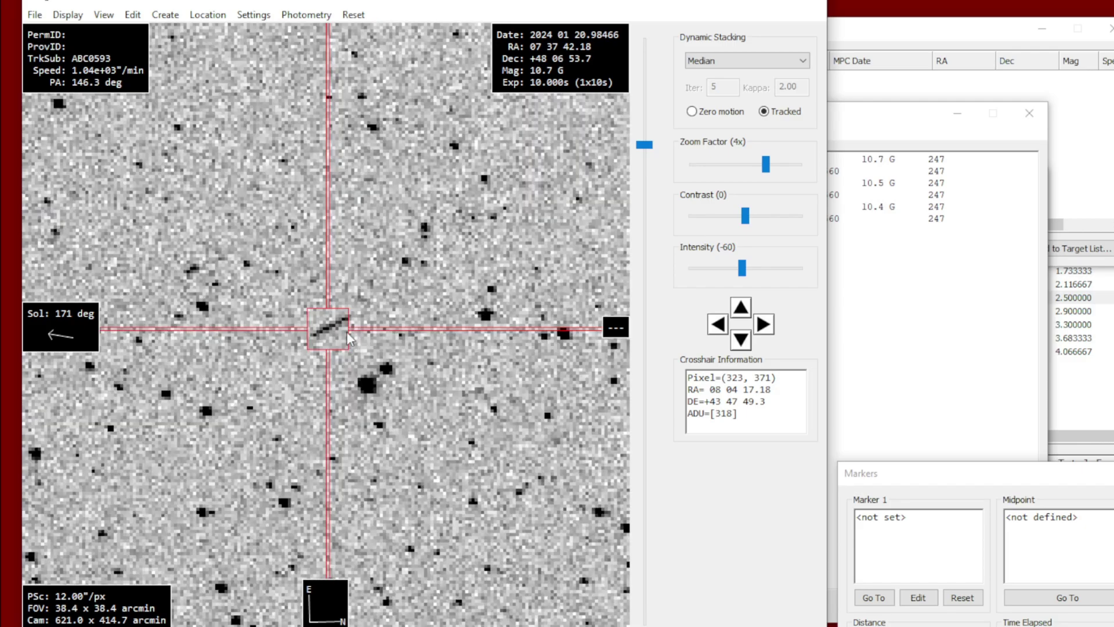
Step: Create the first observation of the second streak in image 1
{"action": "left_click", "coordinate": [1093, 392]}
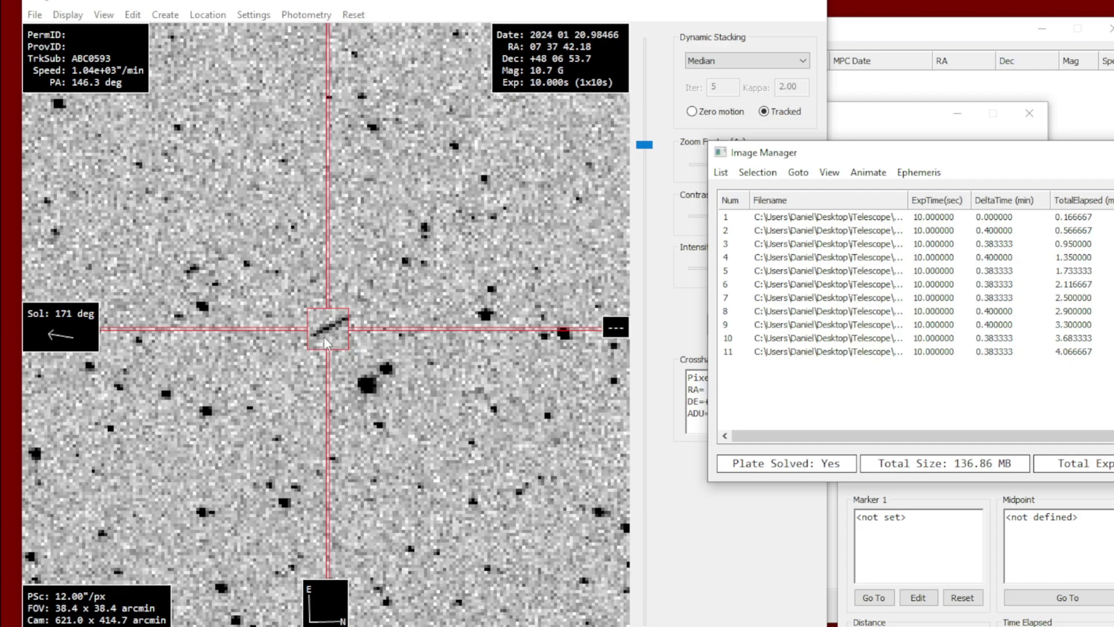
{"action": "scroll", "coordinate": [351, 335], "scroll_direction": "up", "scroll_amount": 1}
{"action": "left_click", "coordinate": [343, 329]}
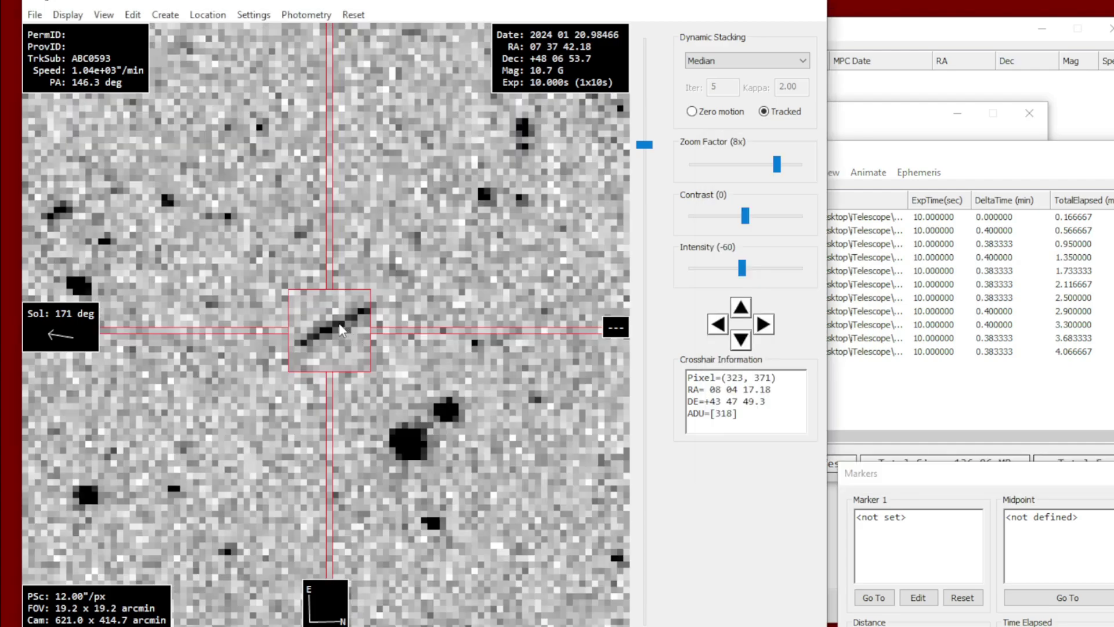
{"action": "right_click", "coordinate": [353, 332]}
{"action": "left_click", "coordinate": [386, 393]}
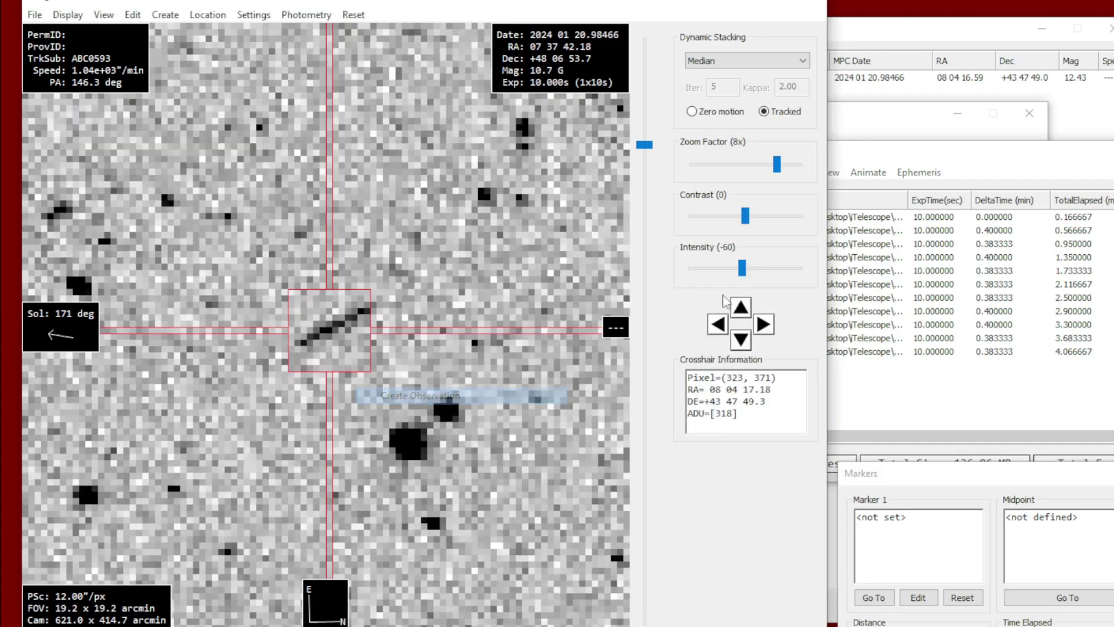
Step: Display image 4, centre the crosshair on the shifted streak and create a second observation
{"action": "left_click", "coordinate": [931, 259]}
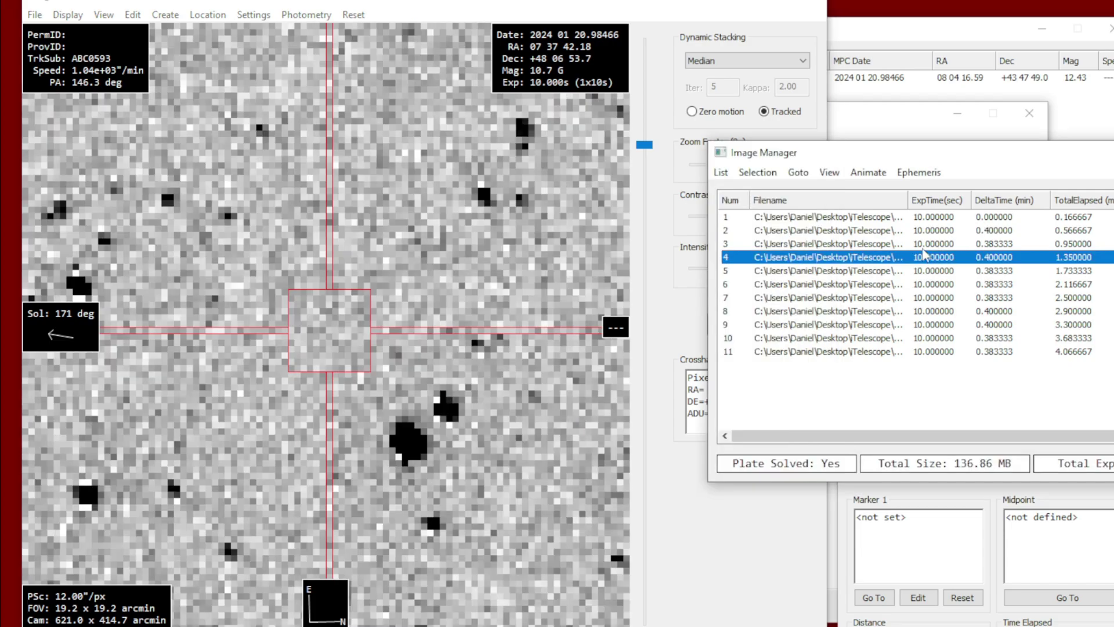
{"action": "left_click", "coordinate": [448, 245]}
{"action": "scroll", "coordinate": [315, 322], "scroll_direction": "down", "scroll_amount": 3}
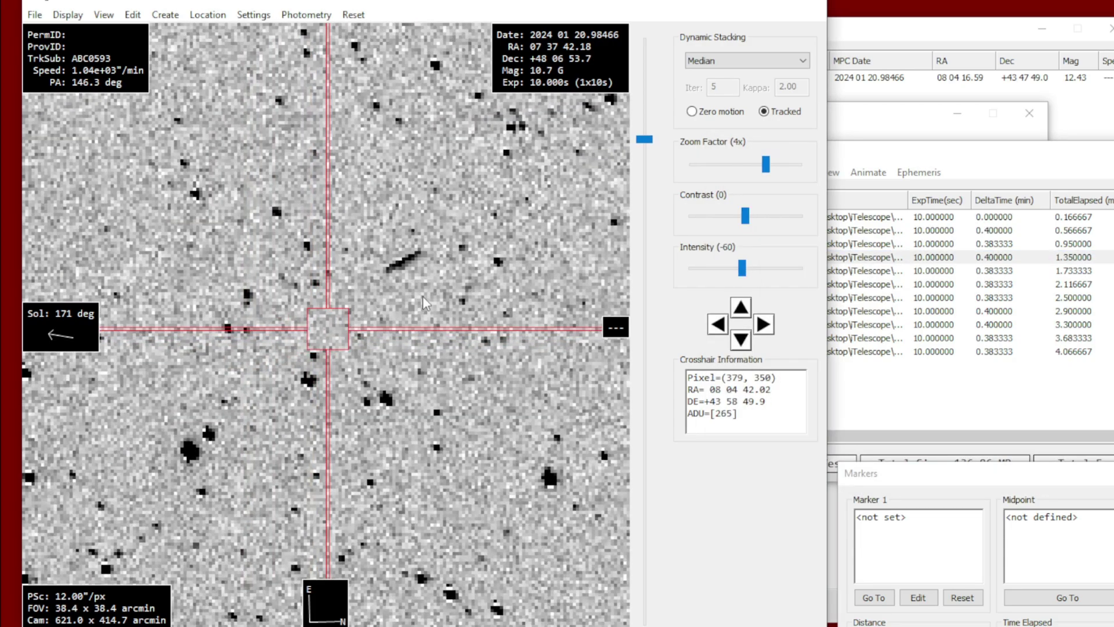
{"action": "left_click", "coordinate": [415, 266]}
{"action": "scroll", "coordinate": [385, 305], "scroll_direction": "up", "scroll_amount": 1}
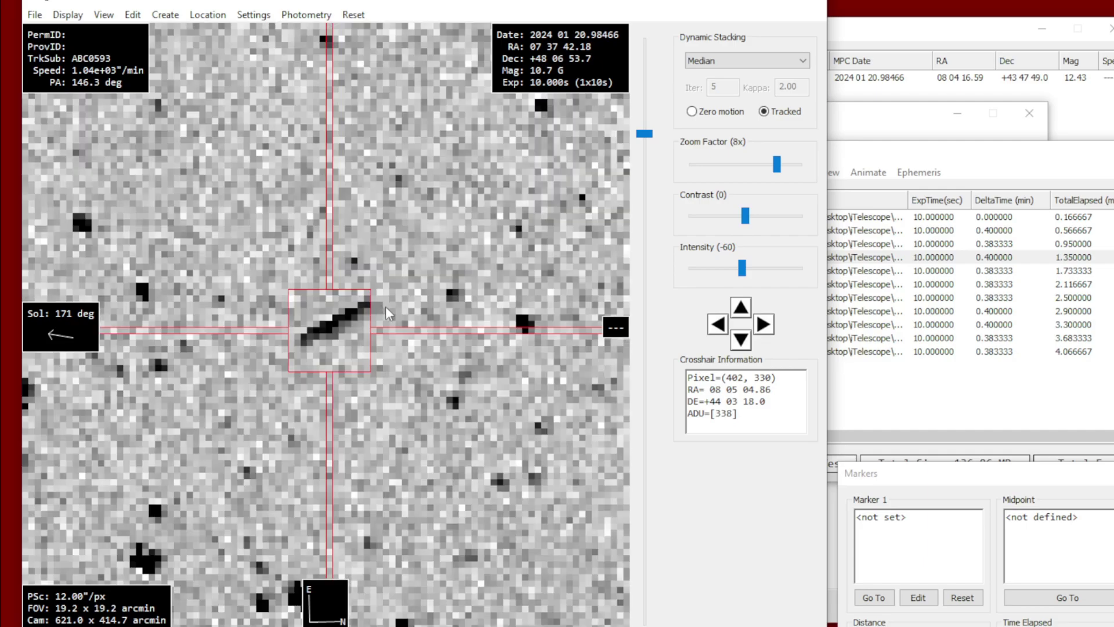
{"action": "right_click", "coordinate": [386, 305]}
{"action": "left_click", "coordinate": [451, 370]}
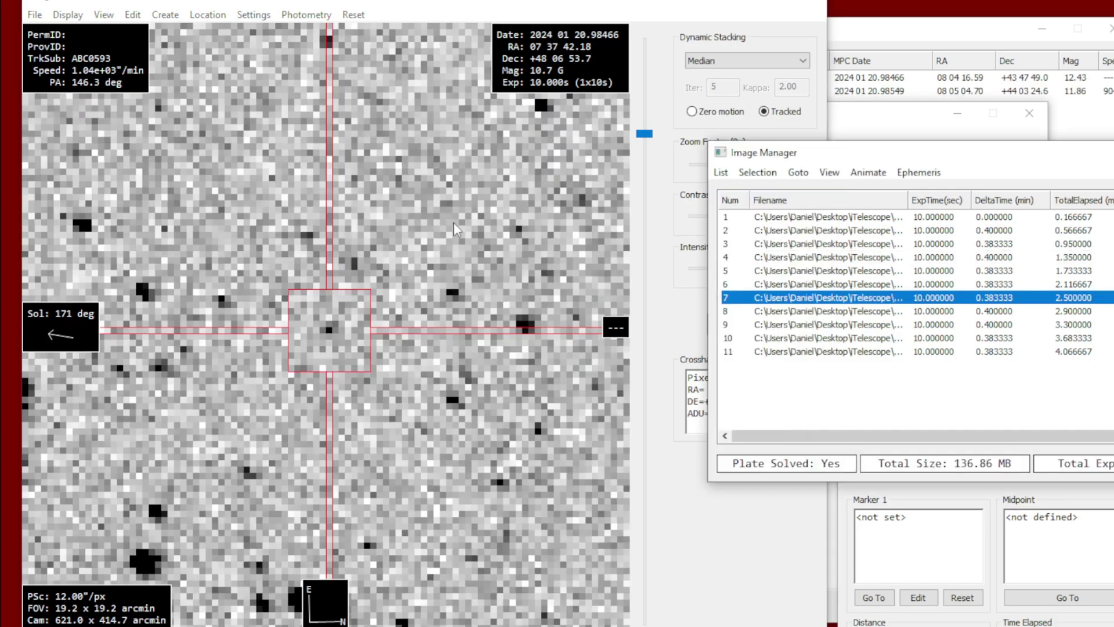
Step: Centre the crosshair on the same streak in image 7 and create a third observation
{"action": "left_click", "coordinate": [454, 222]}
{"action": "left_click", "coordinate": [364, 282]}
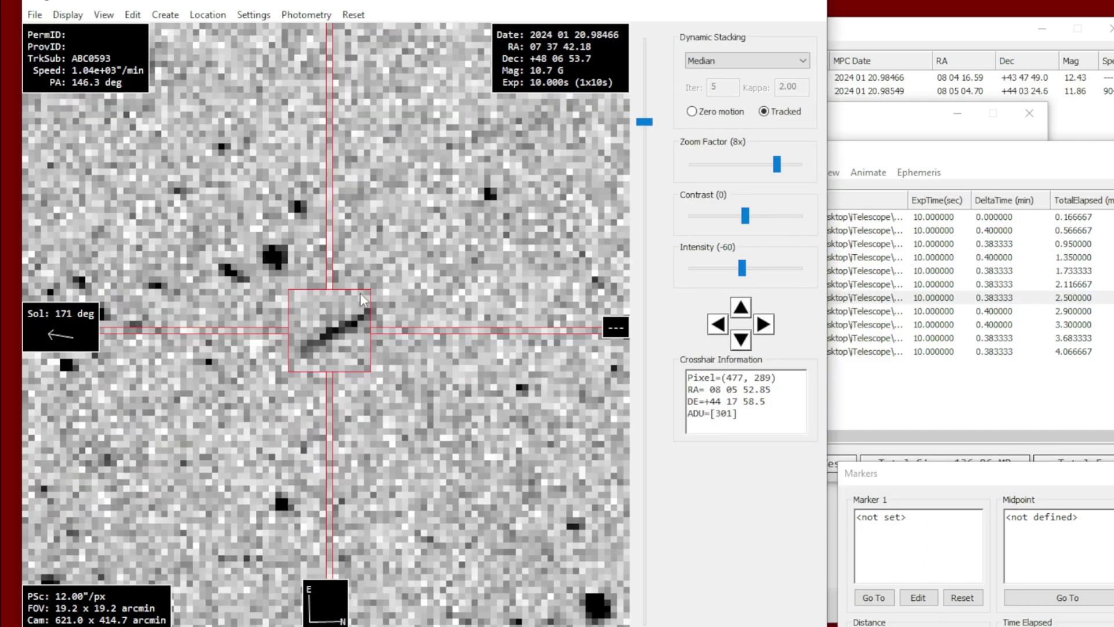
{"action": "right_click", "coordinate": [390, 333]}
{"action": "left_click", "coordinate": [443, 395]}
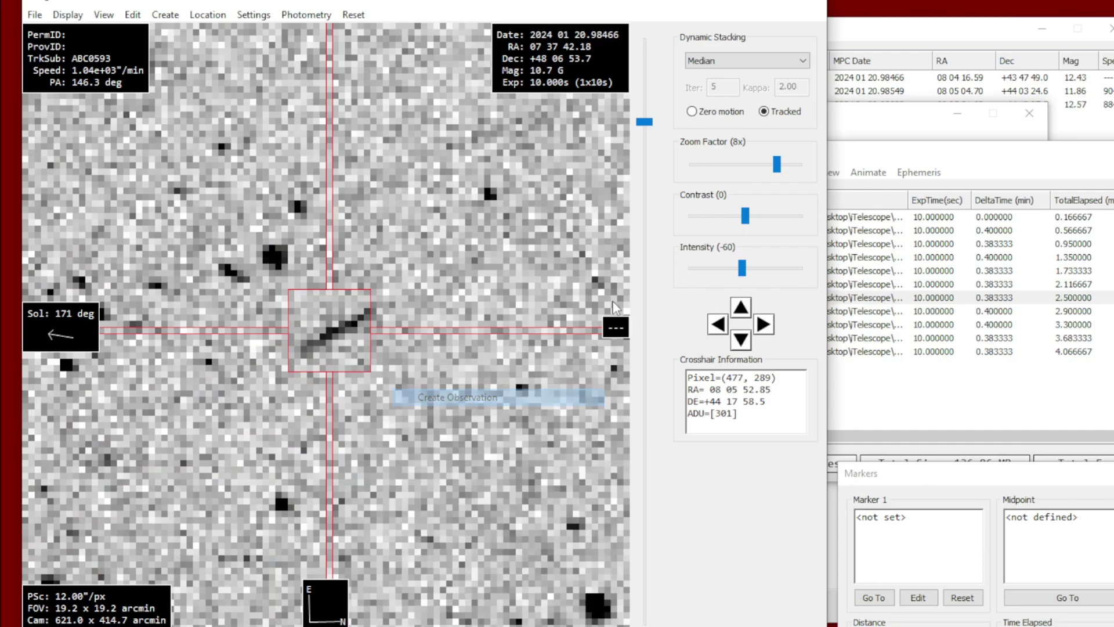
Step: Add the three single-target observations to the target list with tracklet ID ABC0594, leaving the permanent and provisional IDs blank
{"action": "left_click", "coordinate": [925, 47]}
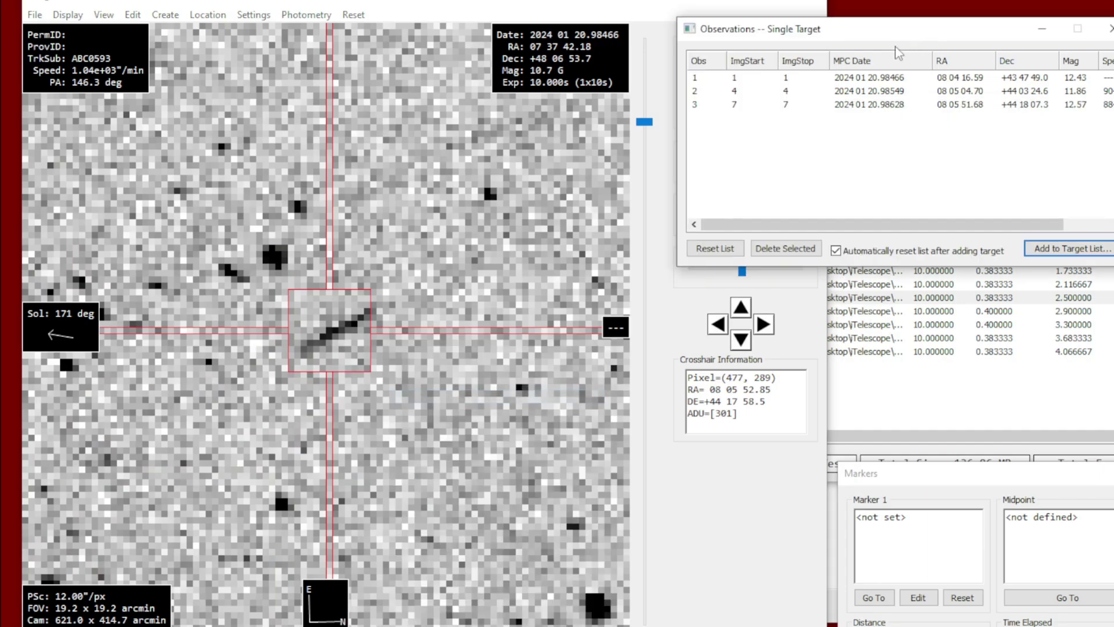
{"action": "left_click", "coordinate": [1053, 253]}
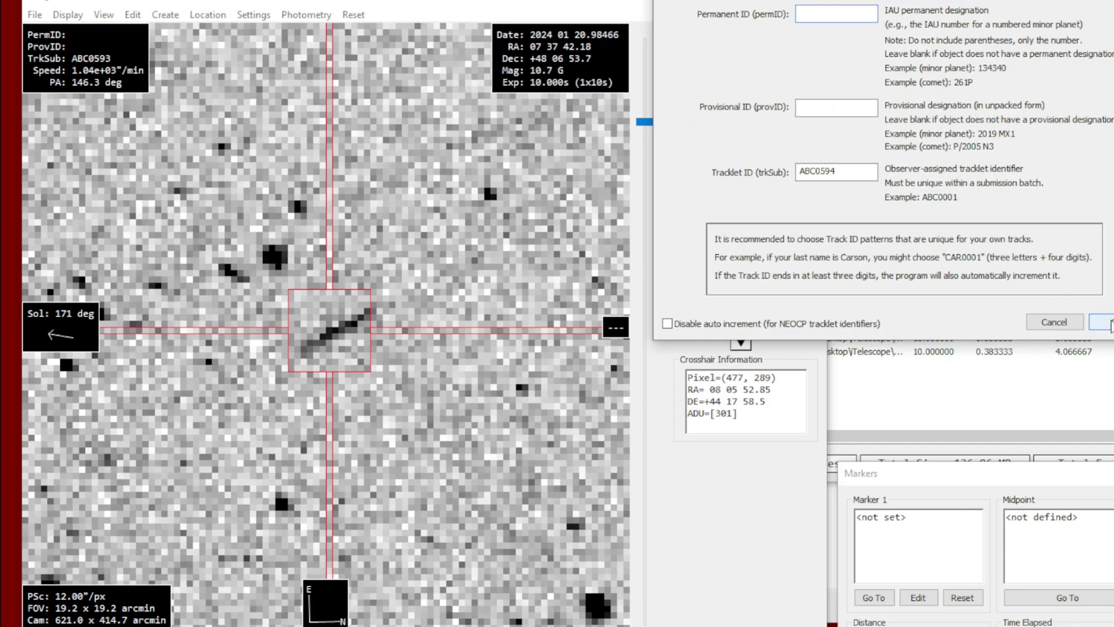
{"action": "left_click", "coordinate": [1094, 319]}
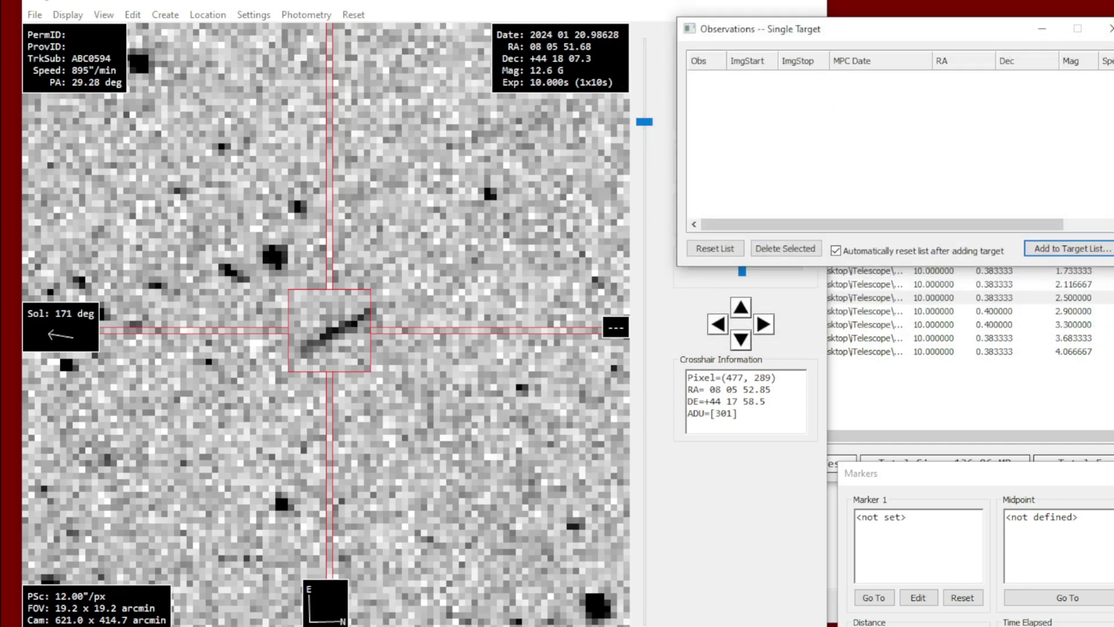
Step: Open all three ABC0594 observations in text form and copy the entire text
{"action": "left_click_drag", "start_coordinate": [721, 169], "coordinate": [750, 232]}
{"action": "left_click_drag", "start_coordinate": [613, 385], "coordinate": [543, 334]}
{"action": "right_click", "coordinate": [540, 333]}
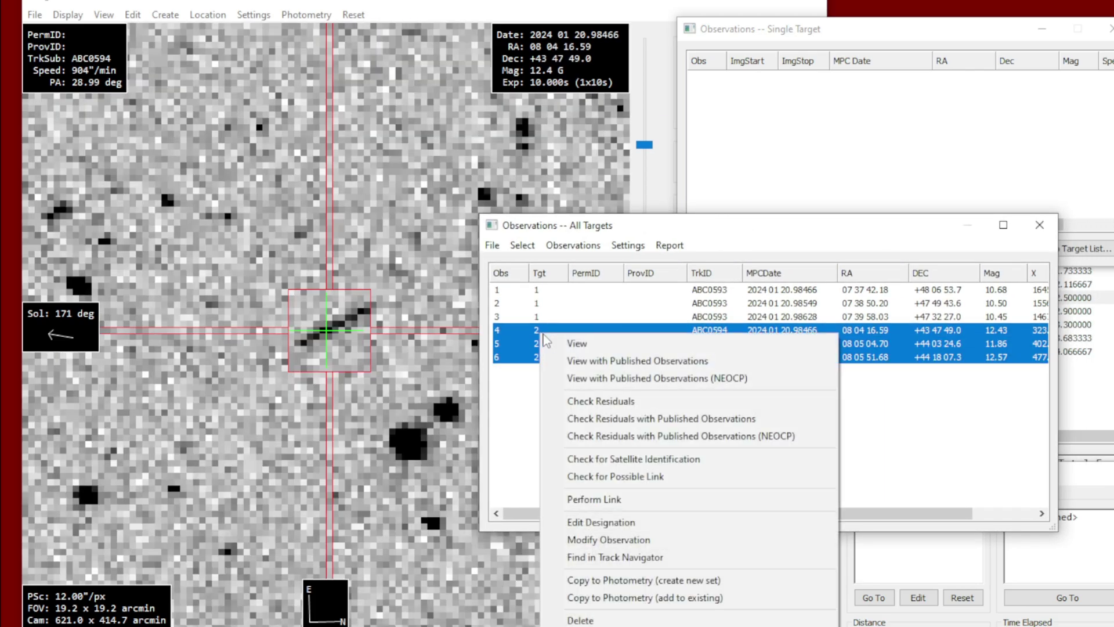
{"action": "left_click", "coordinate": [636, 347]}
{"action": "key", "text": "ctrl+a"}
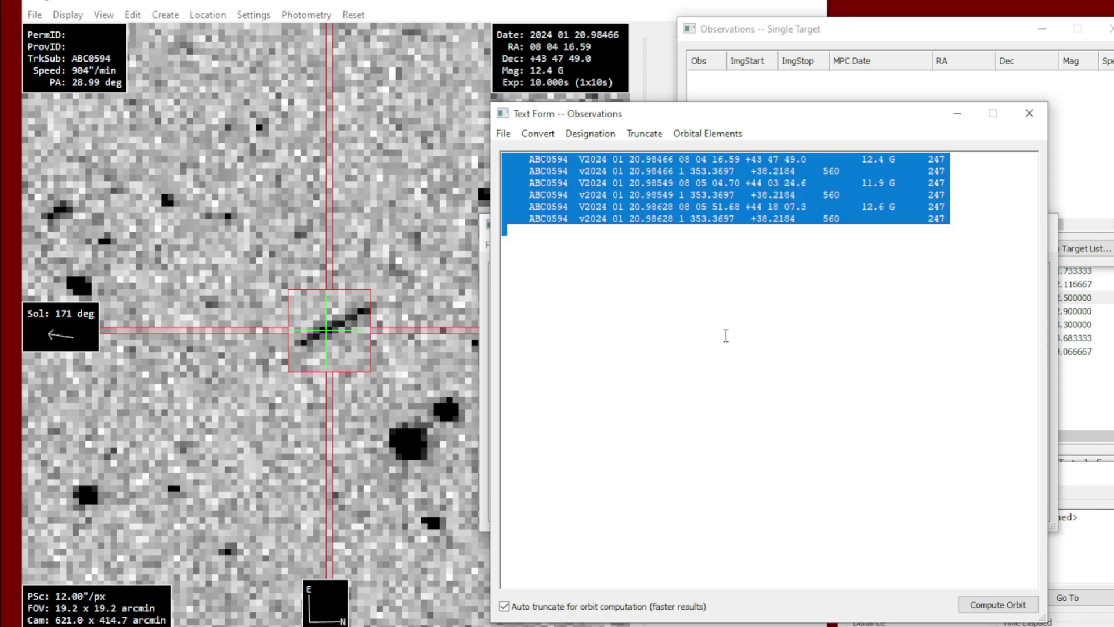
{"action": "key", "text": "ctrl+c"}
Step: Switch to the On-line artificial satellite identification page, replace the earlier observations with the copied ABC0594 ones and find matching artsats
{"action": "key", "text": "alt+Tab"}
{"action": "key", "text": "alt+Left"}
{"action": "left_click", "coordinate": [304, 524]}
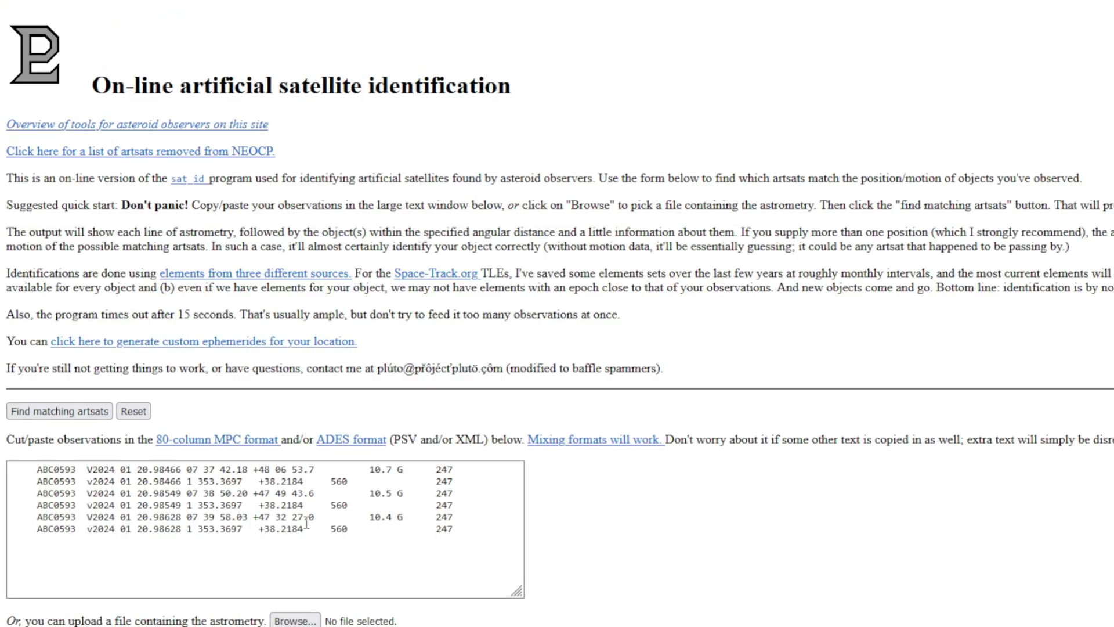
{"action": "key", "text": "ctrl+a"}
{"action": "key", "text": "ctrl+v"}
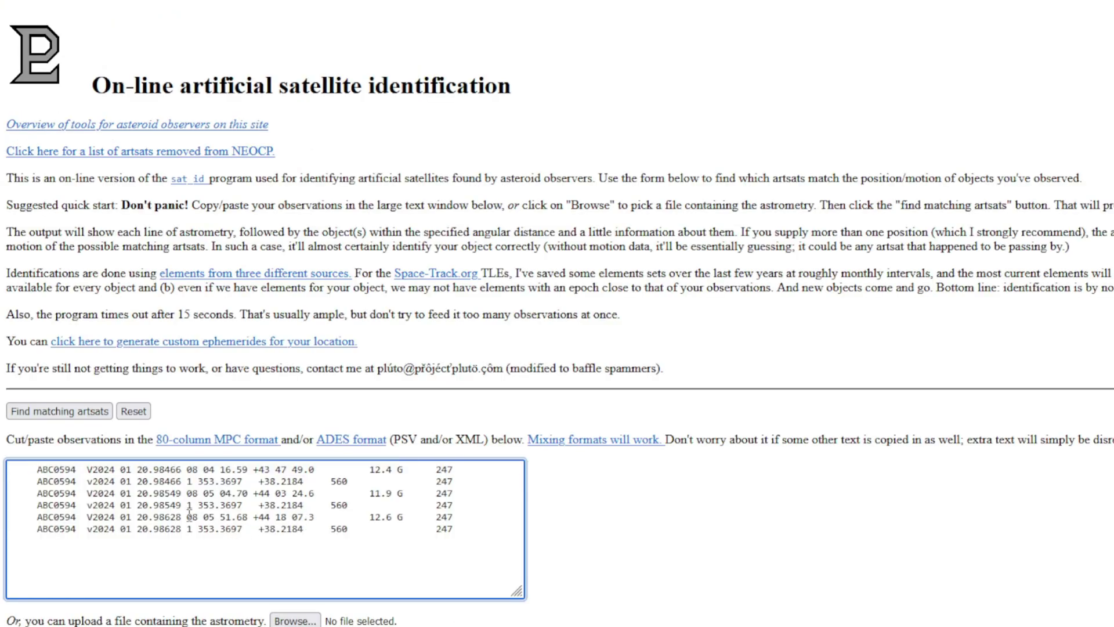
{"action": "left_click", "coordinate": [25, 412]}
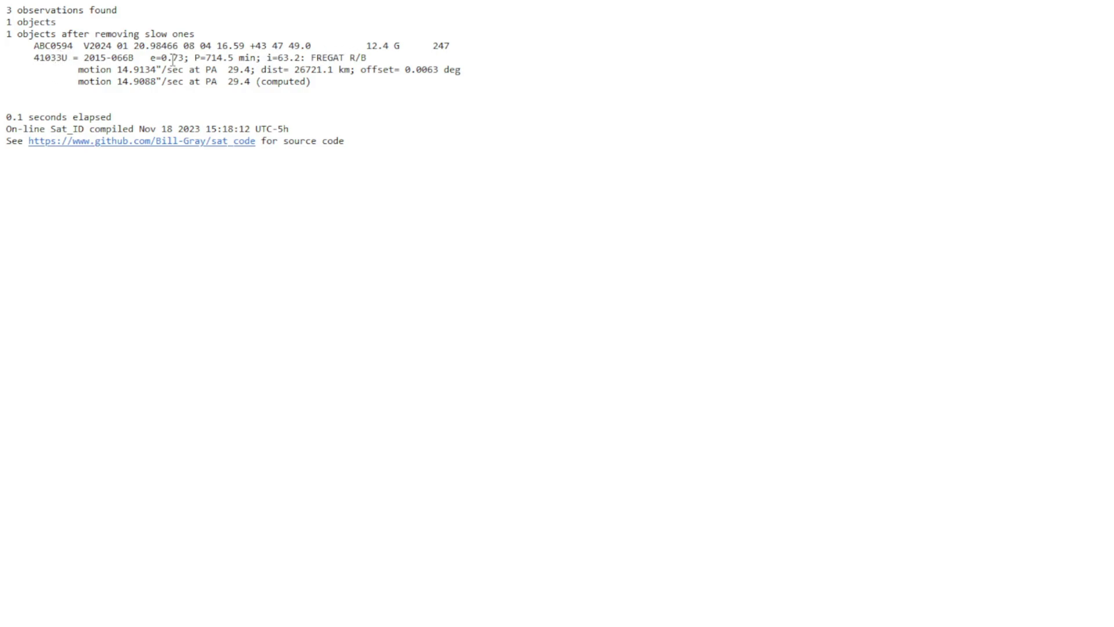
{"action": "left_click_drag", "start_coordinate": [367, 61], "coordinate": [353, 61]}
{"action": "left_click", "coordinate": [360, 86]}
Step: Switch back to the telescope images and compare images 1 to 3 near the image corner for another moving streak
{"action": "left_click", "coordinate": [15, 1]}
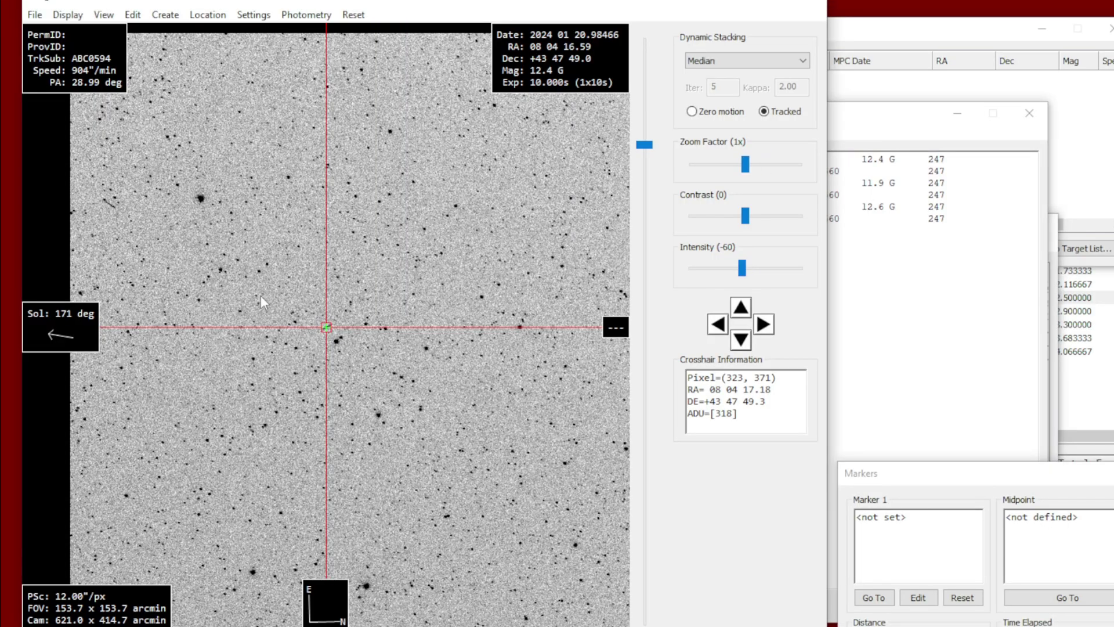
{"action": "scroll", "coordinate": [261, 303], "scroll_direction": "down", "scroll_amount": 1}
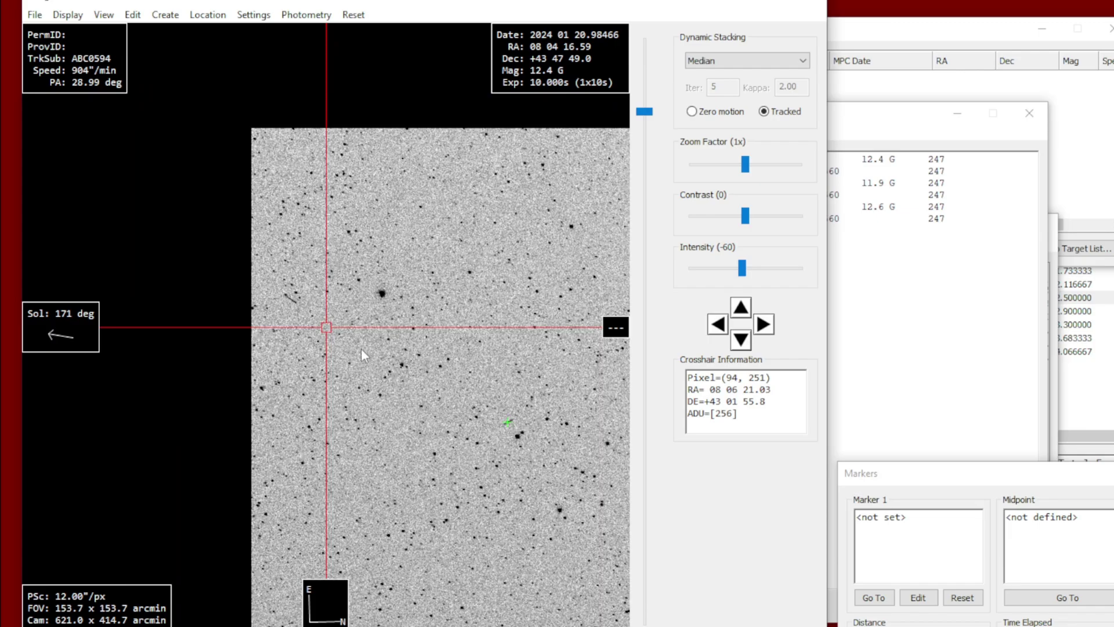
{"action": "left_click", "coordinate": [104, 14]}
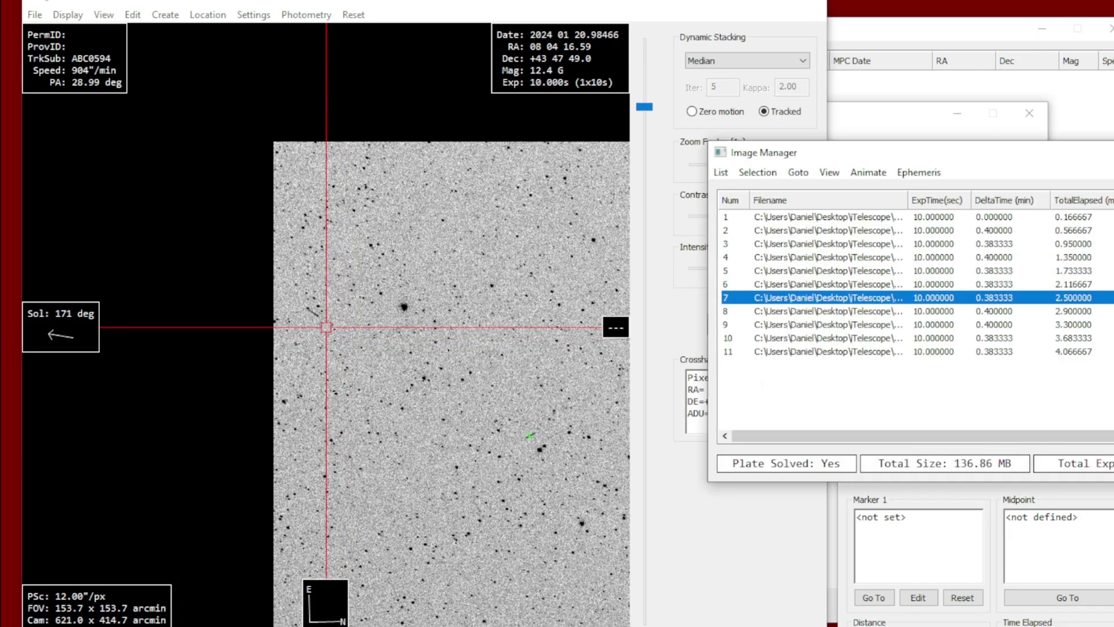
{"action": "left_click", "coordinate": [769, 218]}
{"action": "left_click", "coordinate": [764, 230]}
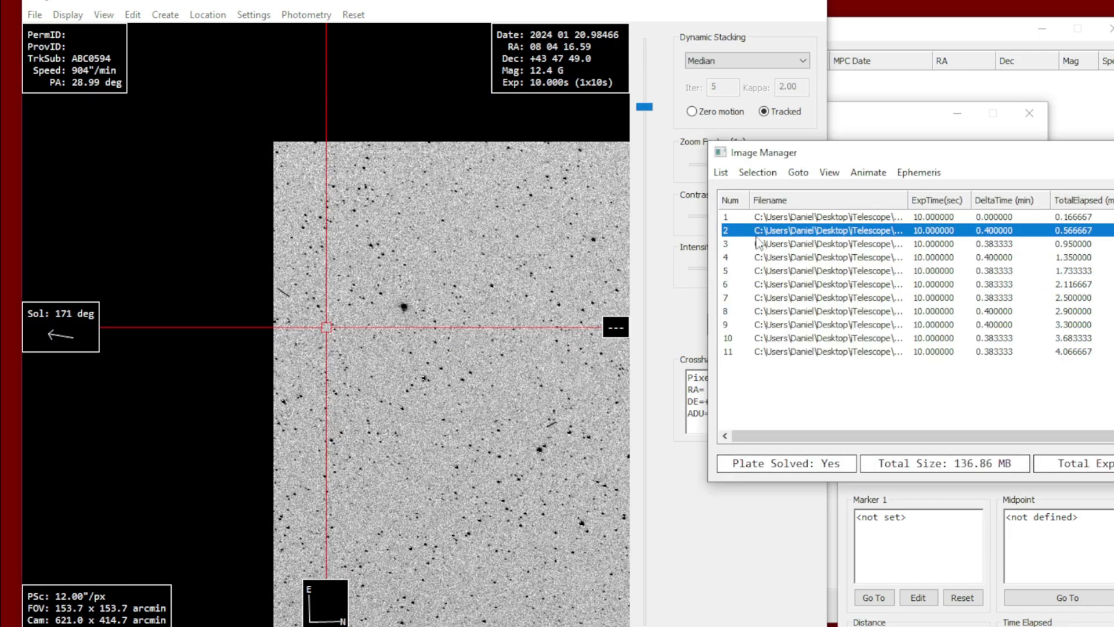
{"action": "left_click", "coordinate": [760, 245]}
{"action": "left_click", "coordinate": [746, 218]}
{"action": "left_click", "coordinate": [347, 271]}
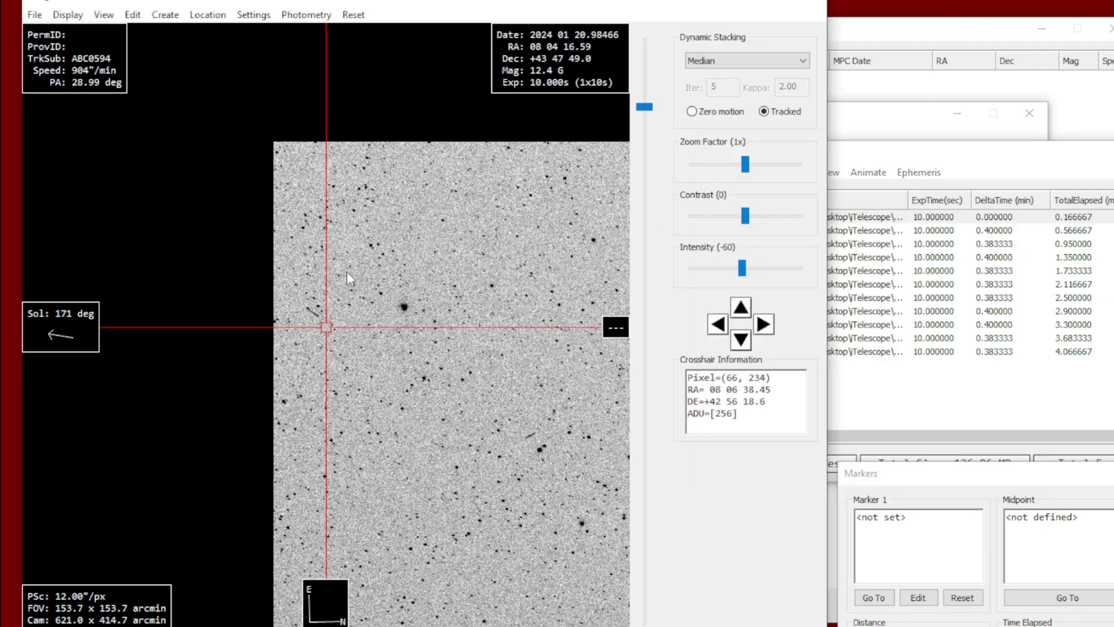
{"action": "scroll", "coordinate": [332, 286], "scroll_direction": "up", "scroll_amount": 1}
{"action": "scroll", "coordinate": [332, 285], "scroll_direction": "up", "scroll_amount": 1}
{"action": "left_click", "coordinate": [854, 217]}
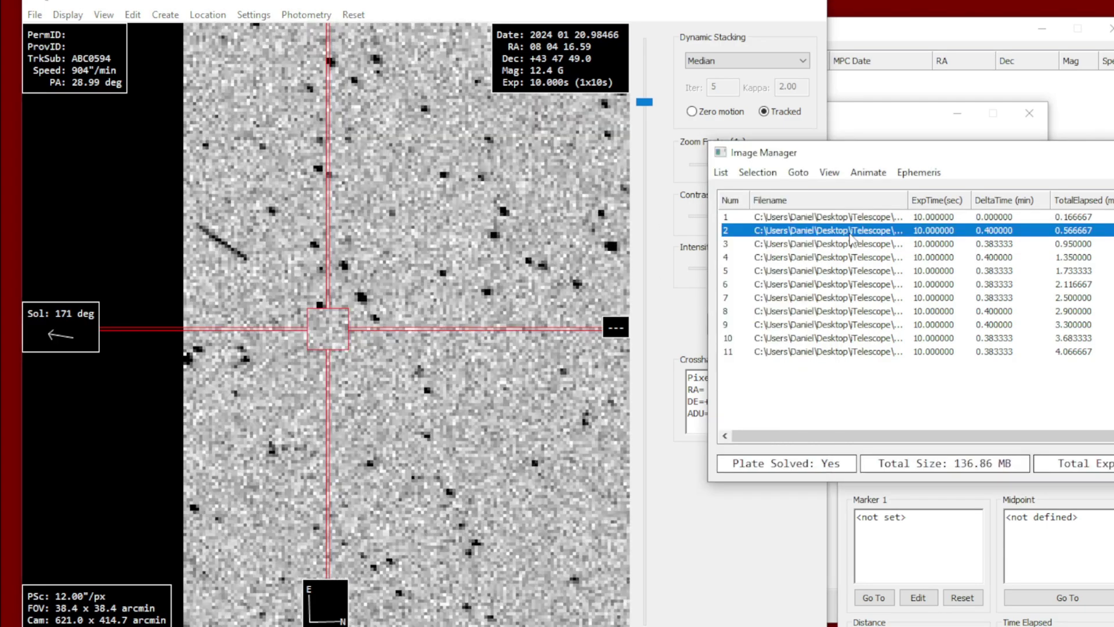
Step: Search image 1 for another satellite streak and examine the faint one near RA 07 33, Dec +52 03 up close
{"action": "left_click", "coordinate": [538, 268]}
{"action": "scroll", "coordinate": [504, 368], "scroll_direction": "down", "scroll_amount": 4}
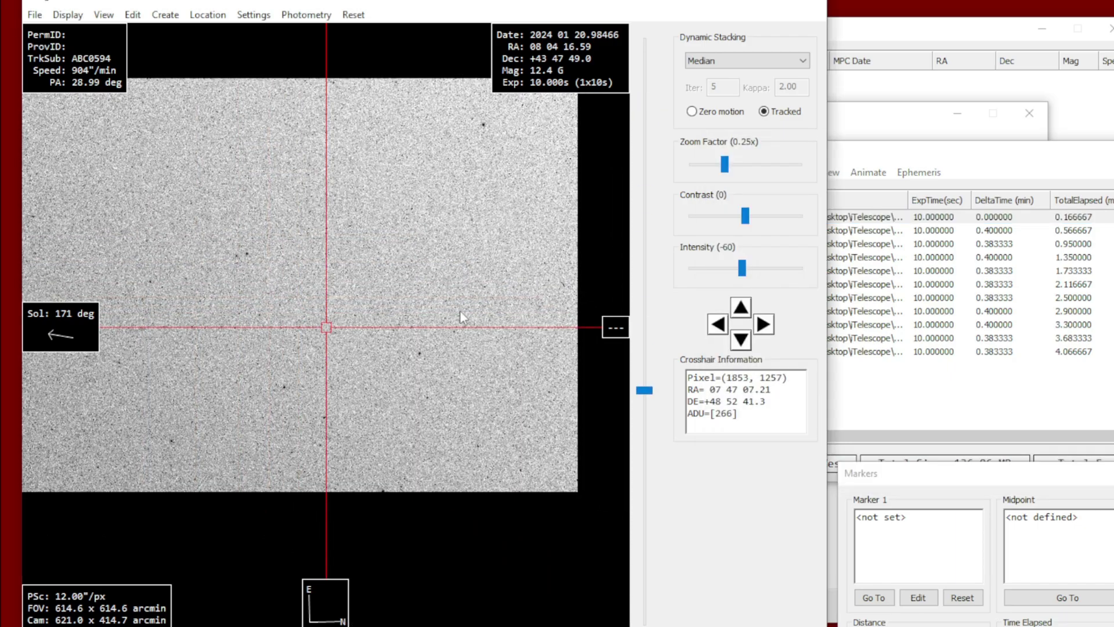
{"action": "scroll", "coordinate": [374, 241], "scroll_direction": "up", "scroll_amount": 2}
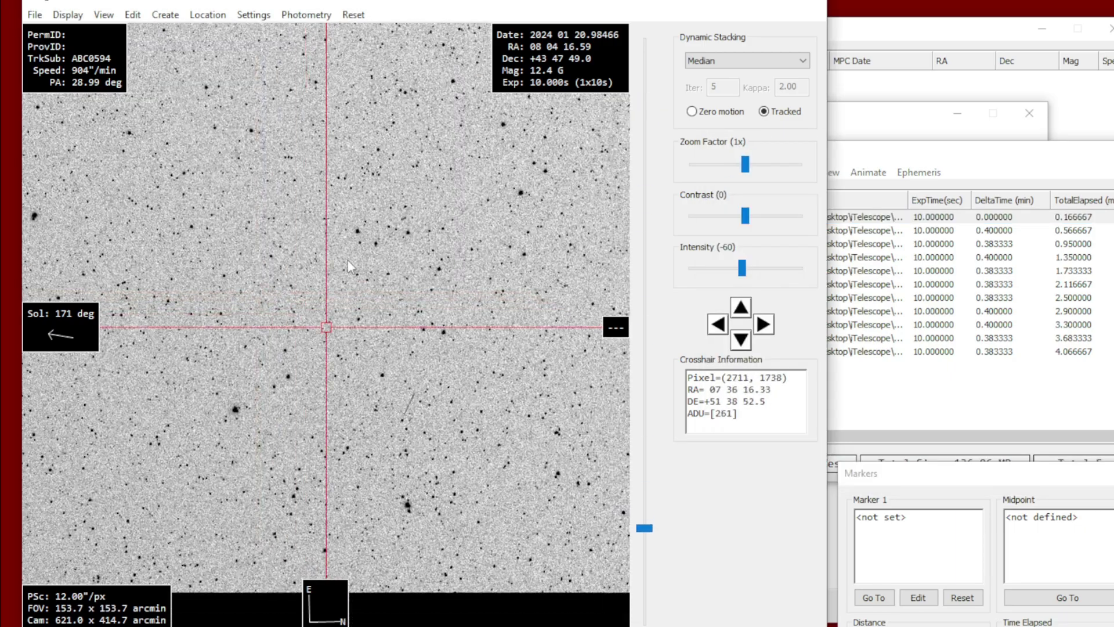
{"action": "scroll", "coordinate": [377, 287], "scroll_direction": "up", "scroll_amount": 2}
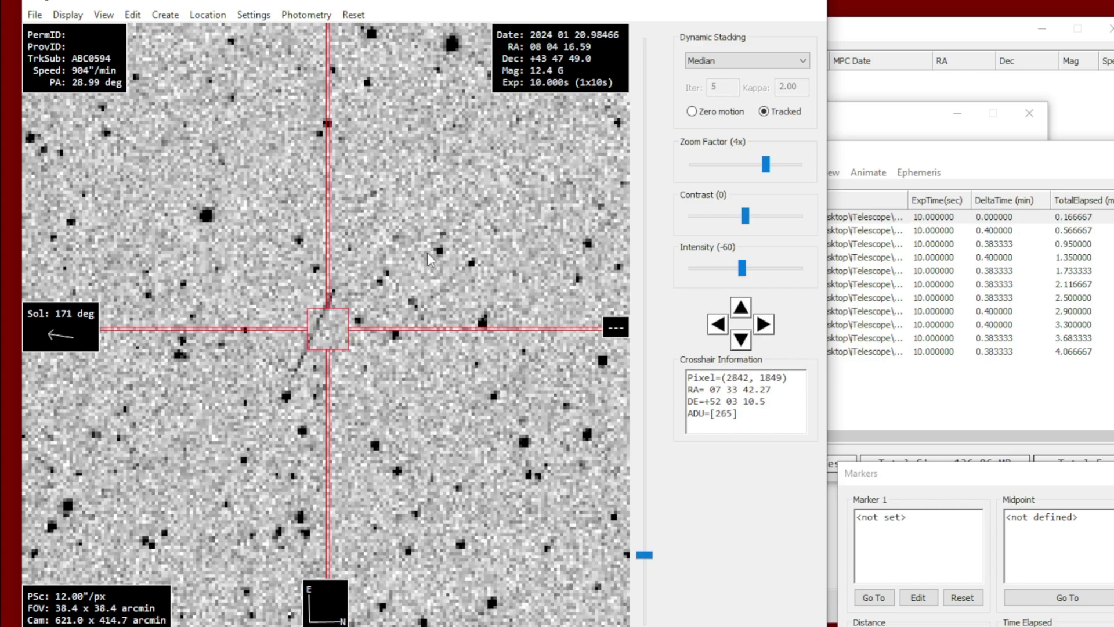
{"action": "scroll", "coordinate": [415, 268], "scroll_direction": "down", "scroll_amount": 1}
{"action": "scroll", "coordinate": [406, 284], "scroll_direction": "down", "scroll_amount": 1}
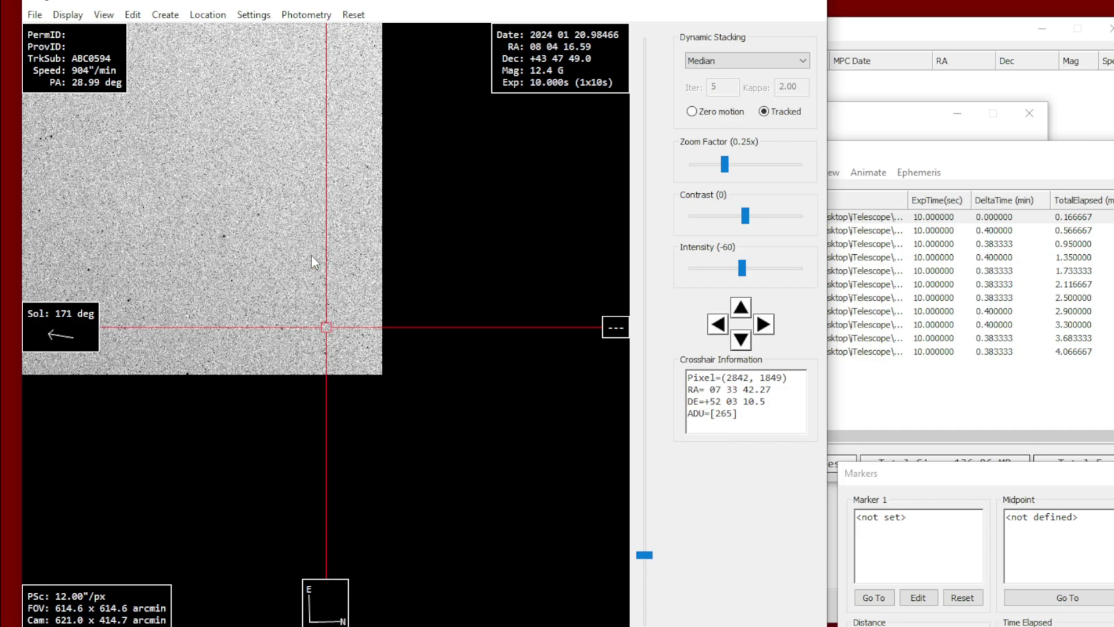
{"action": "scroll", "coordinate": [343, 278], "scroll_direction": "up", "scroll_amount": 2}
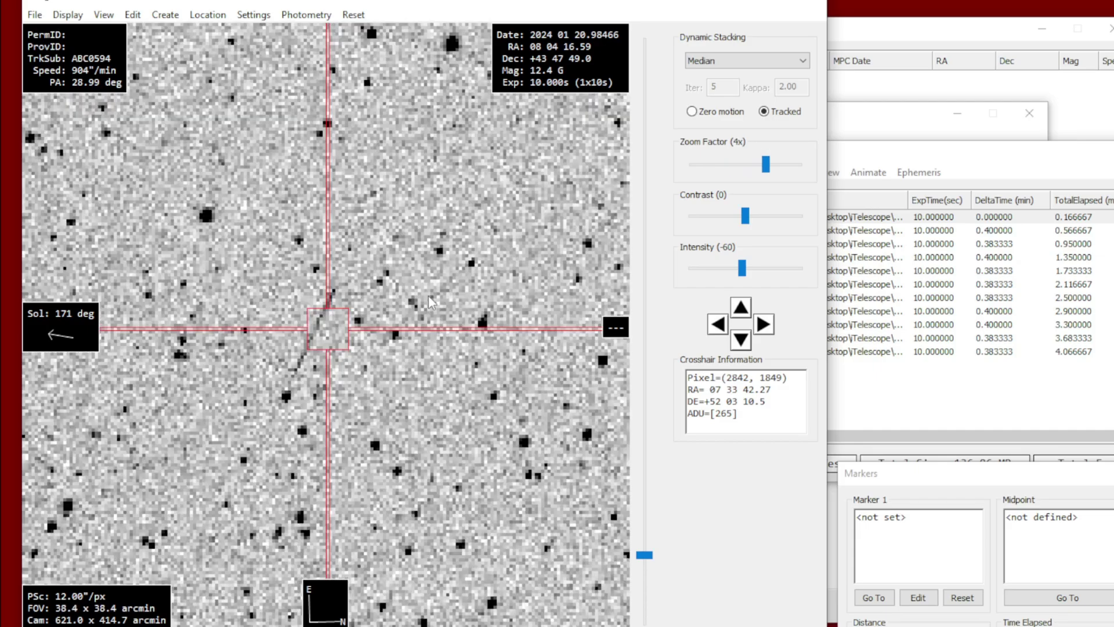
Step: In image 1, centre the crosshair on the middle of the faint streak and create an observation there
{"action": "left_click", "coordinate": [880, 219]}
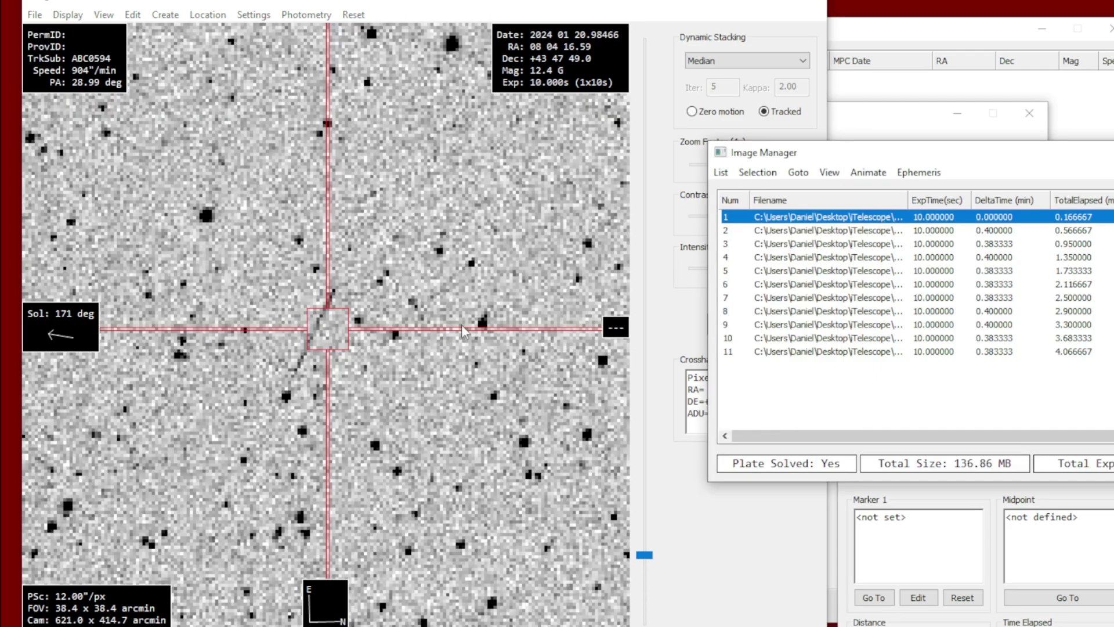
{"action": "left_click_drag", "start_coordinate": [331, 345], "coordinate": [341, 351]}
{"action": "right_click", "coordinate": [340, 351]}
{"action": "left_click", "coordinate": [402, 417]}
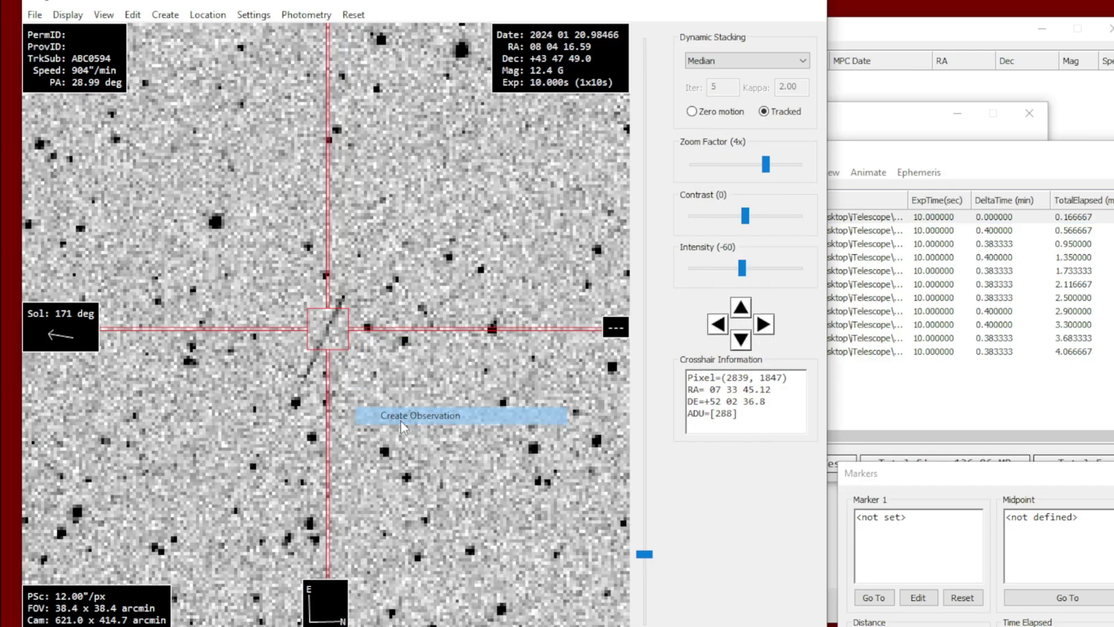
Step: Show image 3, centre on the same object's streak and create a second observation
{"action": "left_click", "coordinate": [891, 255]}
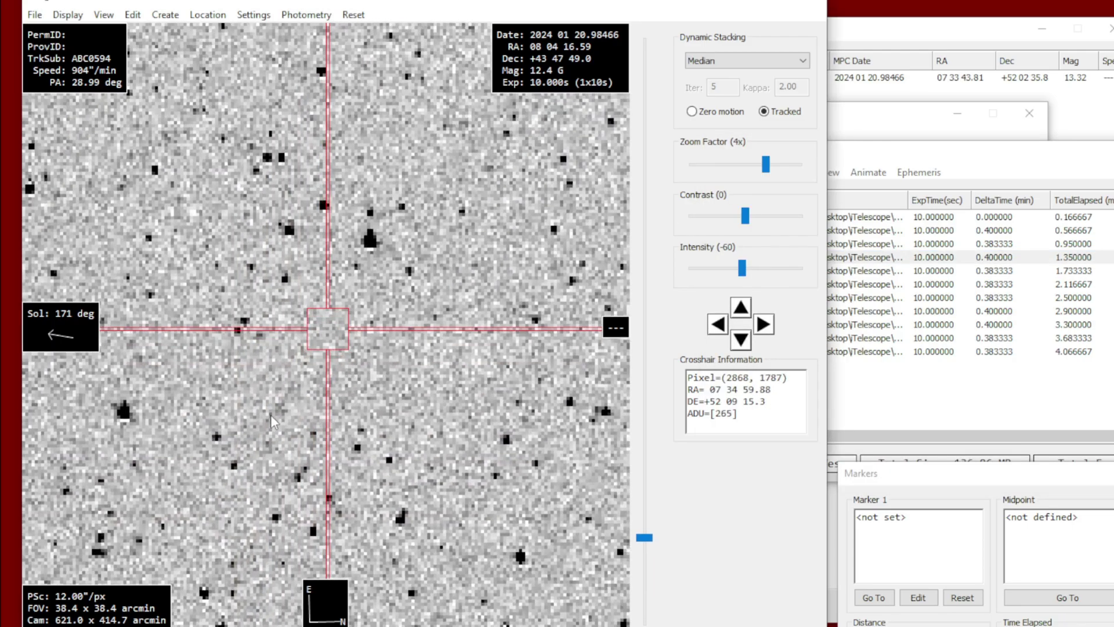
{"action": "left_click", "coordinate": [867, 243]}
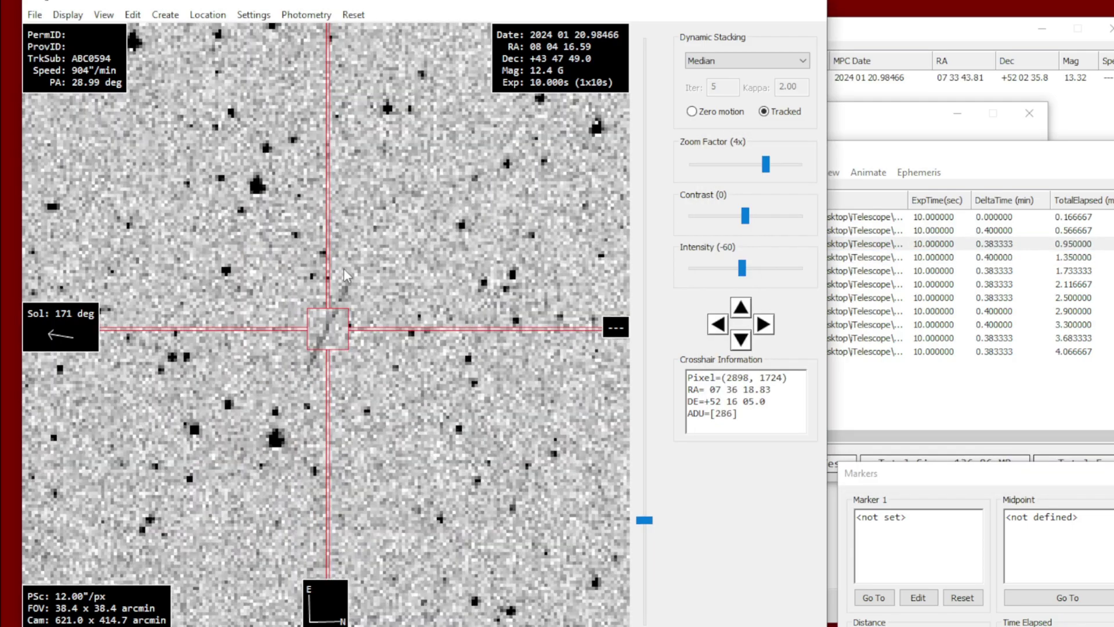
{"action": "right_click", "coordinate": [385, 284]}
{"action": "left_click", "coordinate": [449, 343]}
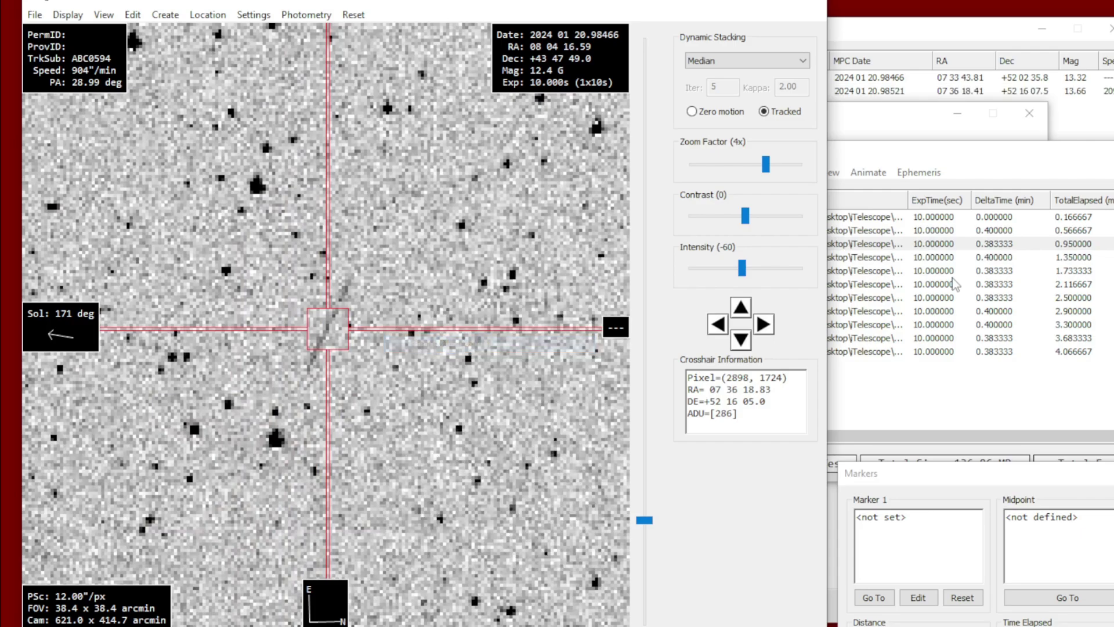
Step: Show image 5, centre on the middle of the object's streak and create a third observation
{"action": "left_click", "coordinate": [923, 272]}
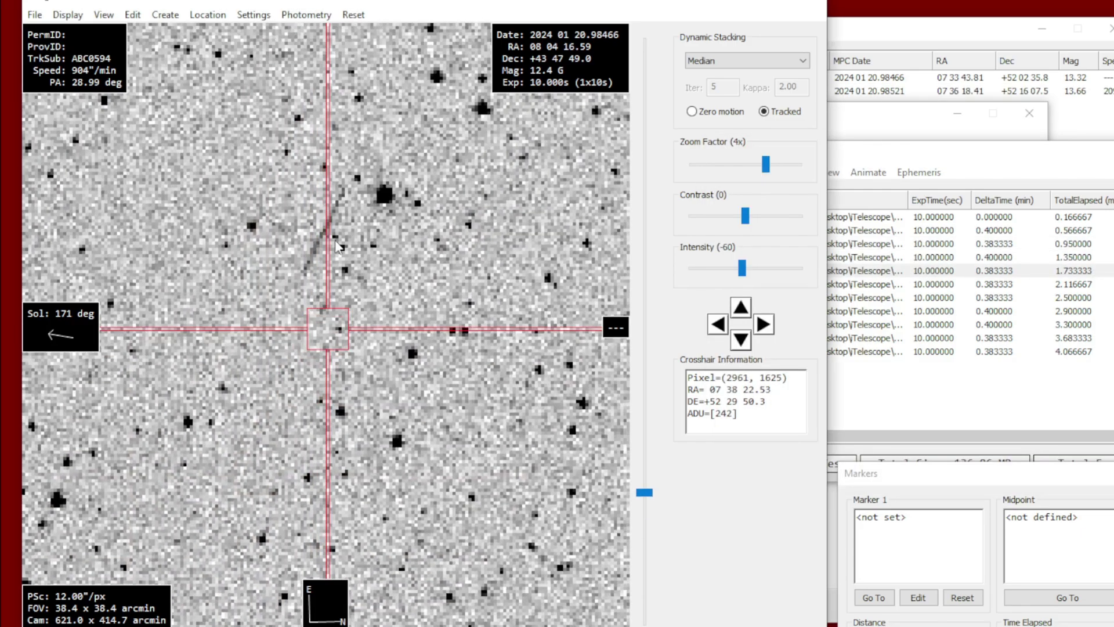
{"action": "scroll", "coordinate": [330, 232], "scroll_direction": "up", "scroll_amount": 1}
{"action": "right_click", "coordinate": [361, 306]}
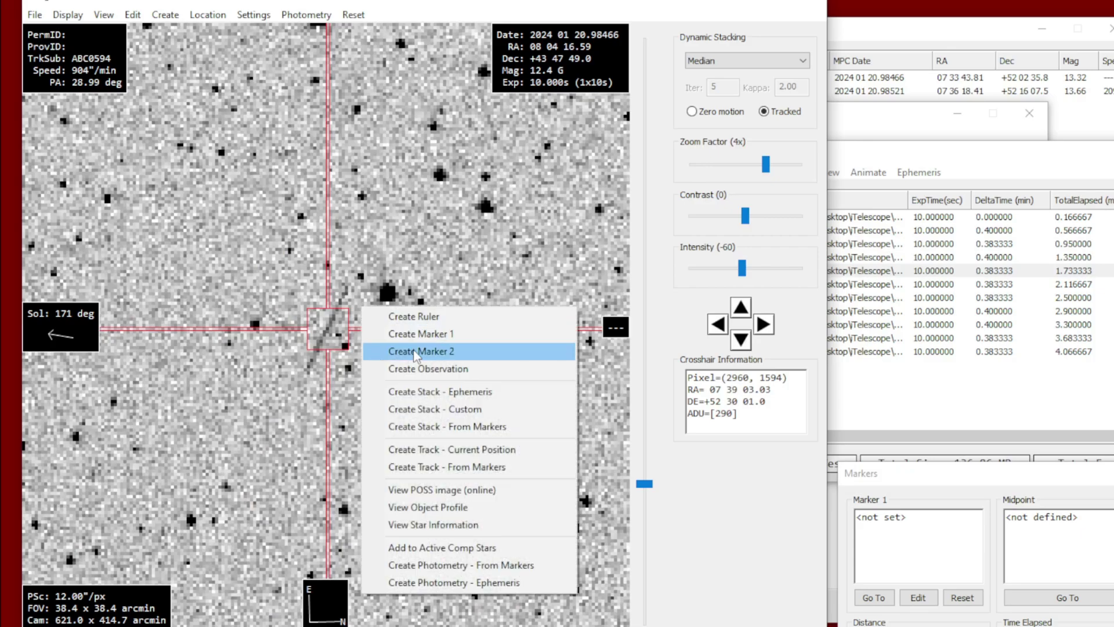
{"action": "left_click", "coordinate": [429, 369]}
Step: Add the three single-target observations to the target list with tracklet ID ABC0595
{"action": "left_click", "coordinate": [940, 45]}
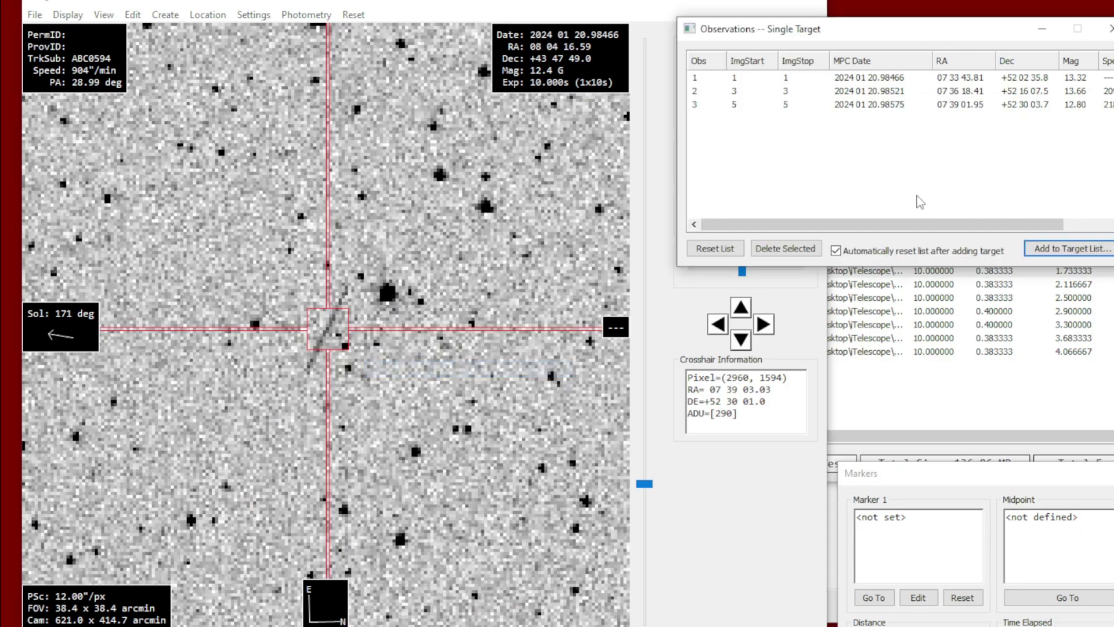
{"action": "left_click", "coordinate": [1067, 250]}
{"action": "left_click", "coordinate": [1054, 283]}
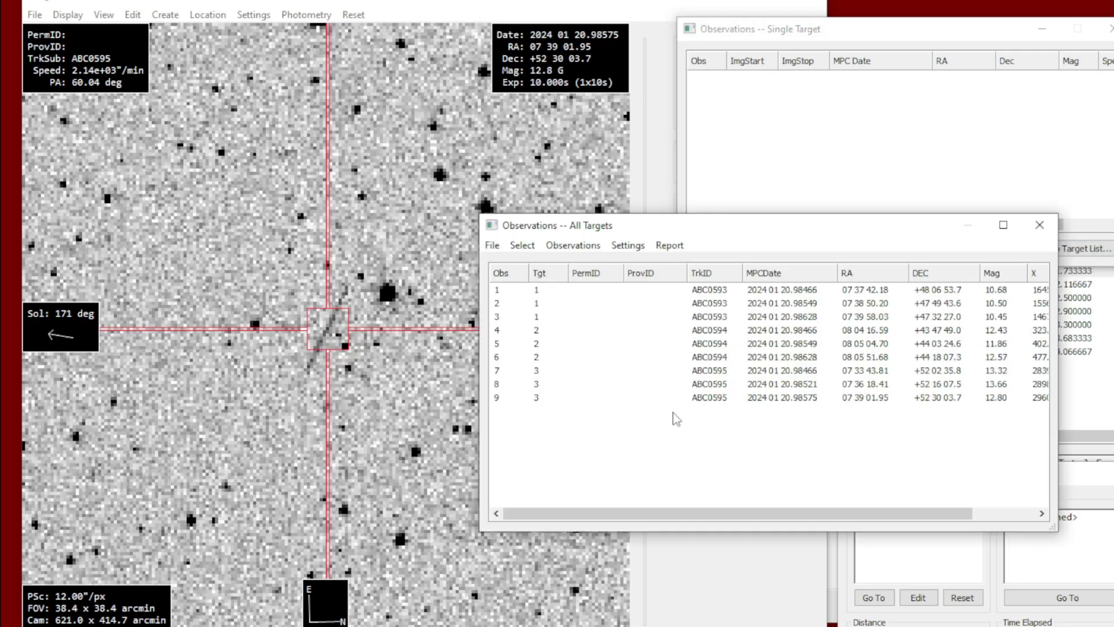
Step: Open all three ABC0595 observations in text form and copy the entire text
{"action": "left_click_drag", "start_coordinate": [691, 435], "coordinate": [617, 382]}
{"action": "right_click", "coordinate": [615, 376]}
{"action": "left_click", "coordinate": [639, 386]}
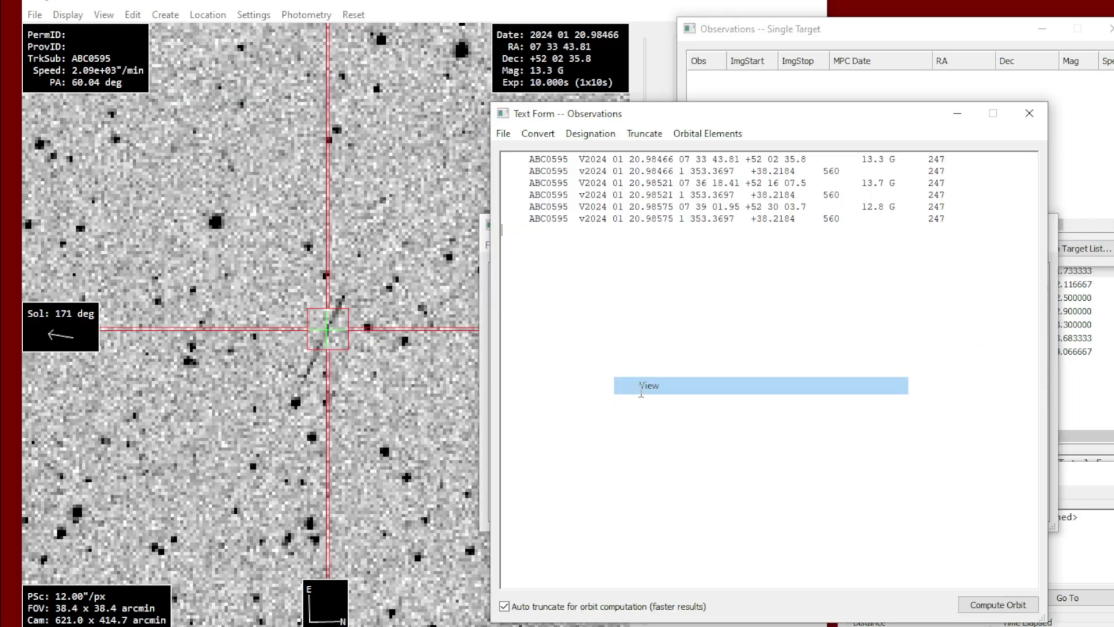
{"action": "key", "text": "ctrl+a"}
{"action": "key", "text": "ctrl+c"}
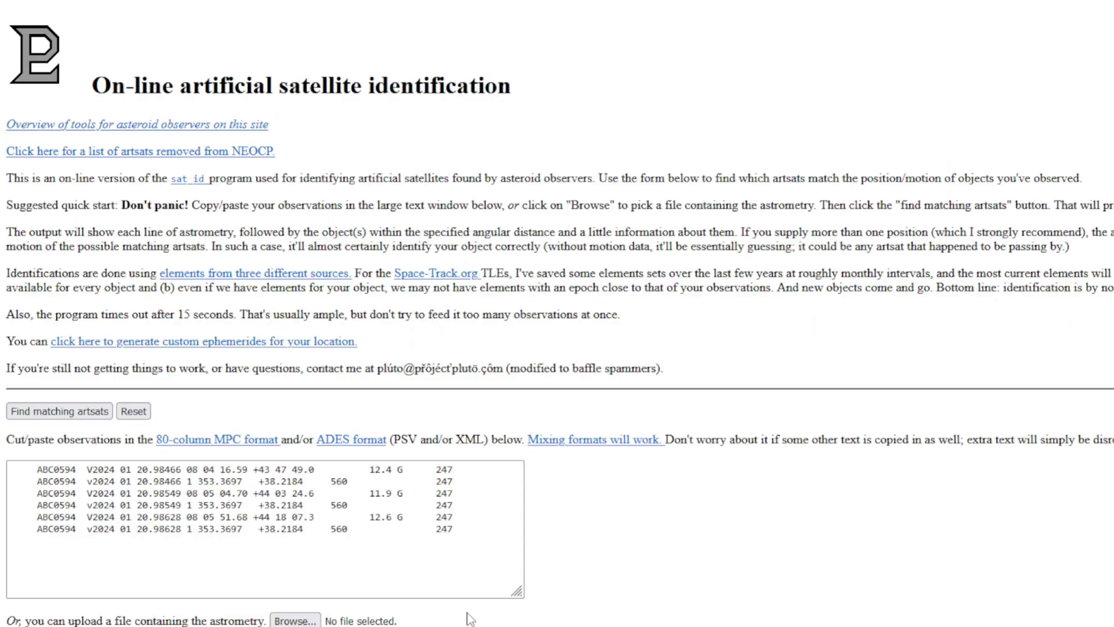
Step: Switch to the On-line artificial satellite identification page, replace the ABC0594 observations with the copied ABC0595 ones and find matching artsats
{"action": "left_click", "coordinate": [438, 567]}
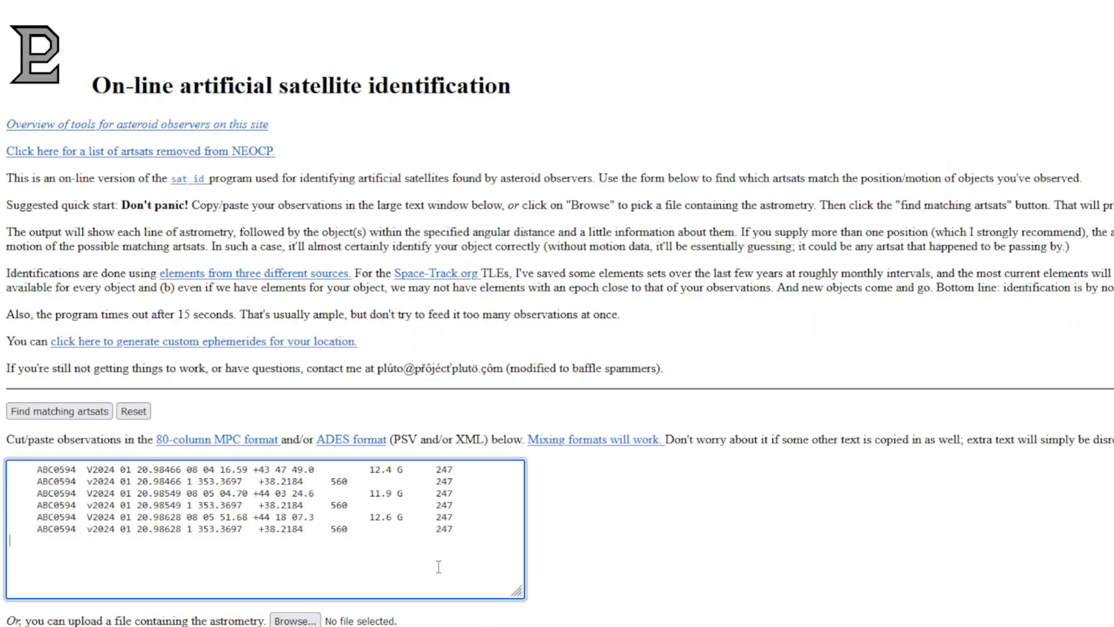
{"action": "key", "text": "ctrl+a"}
{"action": "key", "text": "ctrl+v"}
{"action": "left_click", "coordinate": [105, 412]}
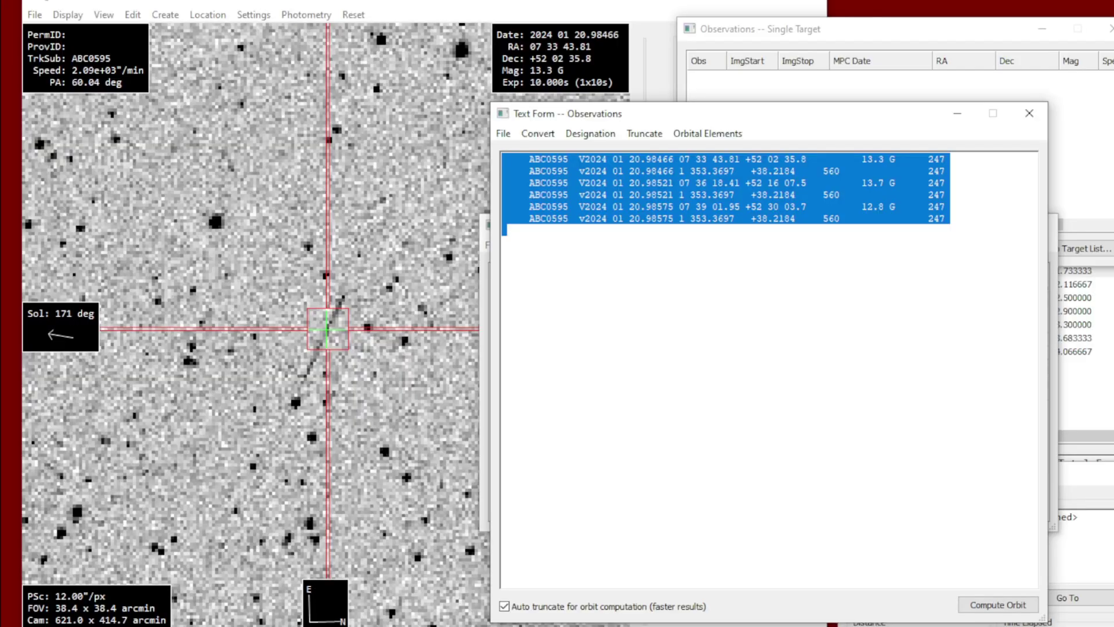
Step: Switch back to the observation windows, move the text form aside and inspect the first ABC0595 observation's centroid on its streak in image 1
{"action": "left_click", "coordinate": [713, 501]}
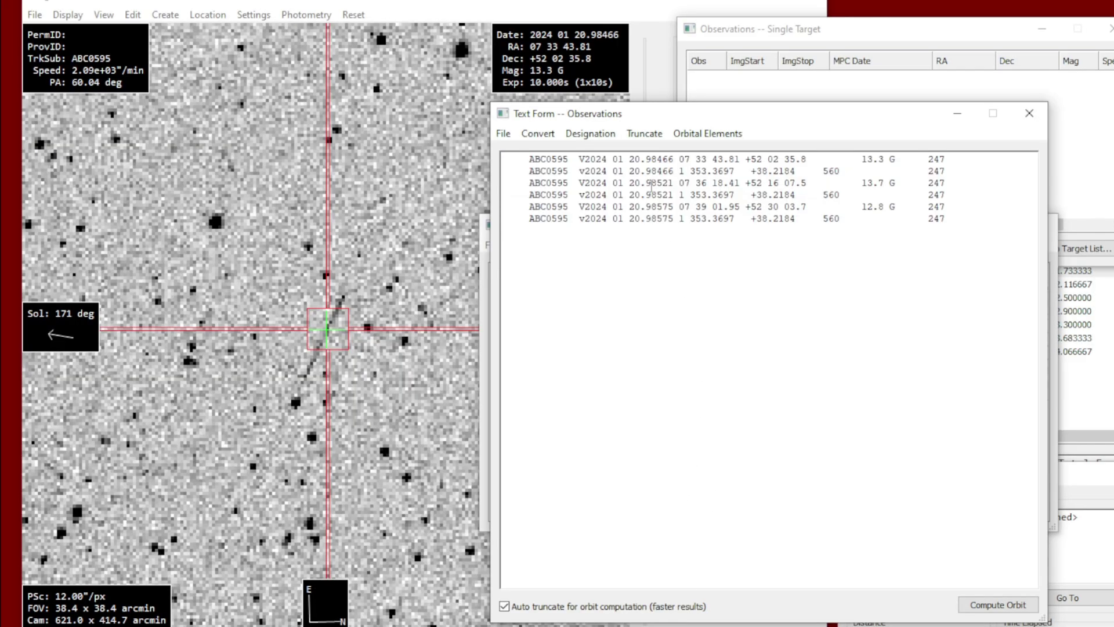
{"action": "left_click_drag", "start_coordinate": [644, 116], "coordinate": [956, 230]}
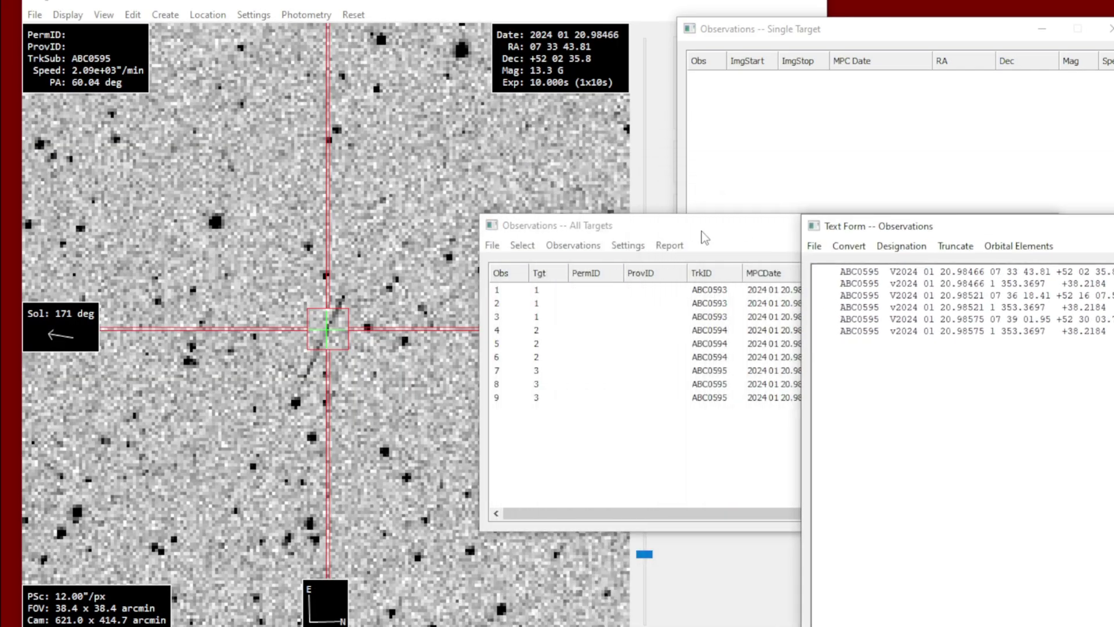
{"action": "left_click_drag", "start_coordinate": [705, 236], "coordinate": [762, 243]}
{"action": "left_click", "coordinate": [601, 377]}
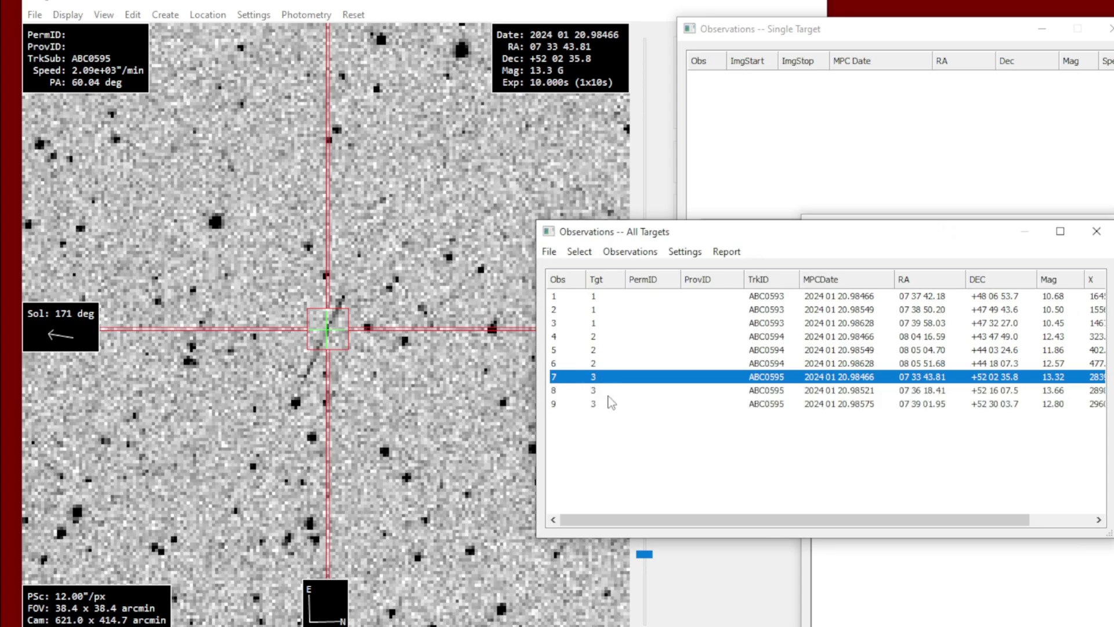
{"action": "left_click", "coordinate": [606, 390]}
{"action": "left_click", "coordinate": [580, 379]}
{"action": "left_click", "coordinate": [495, 359]}
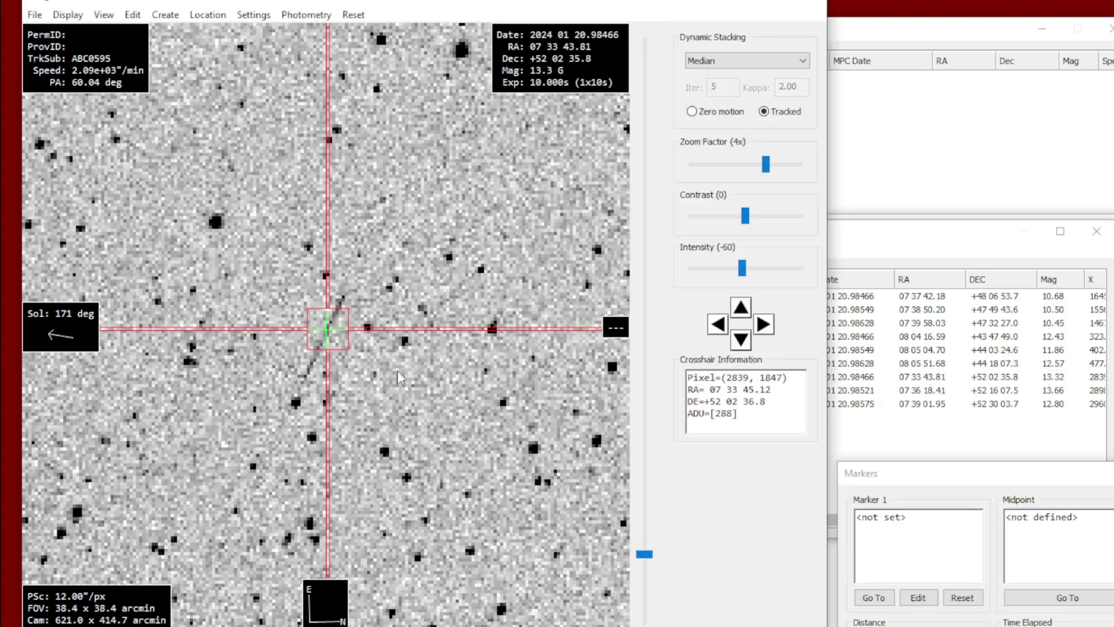
{"action": "scroll", "coordinate": [372, 343], "scroll_direction": "up", "scroll_amount": 1}
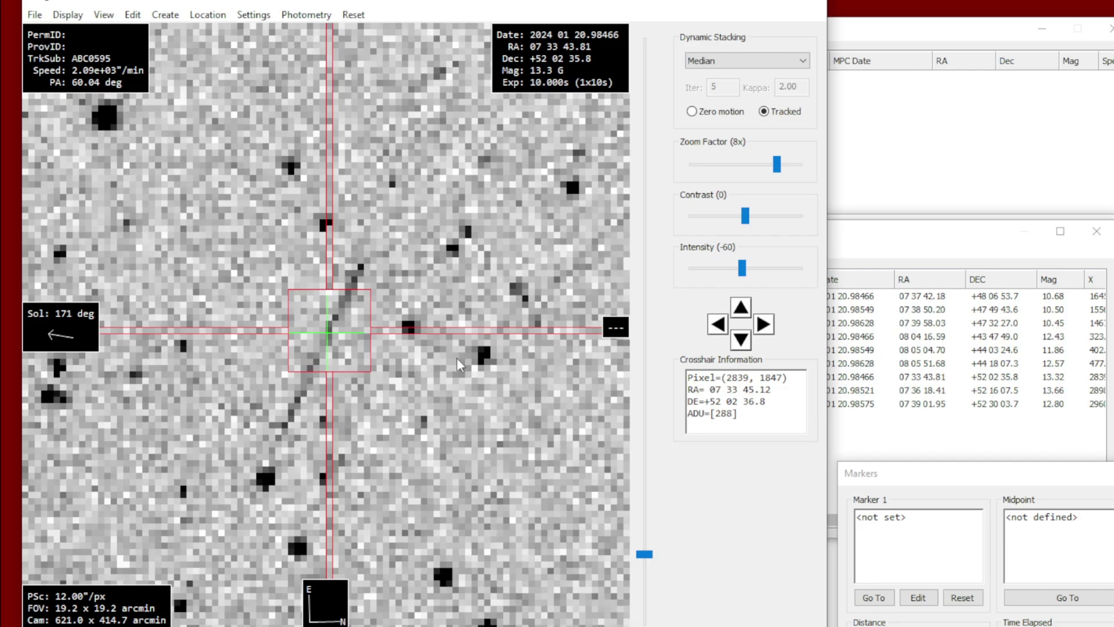
Step: Start modifying the first ABC0595 observation and place markers 1 and 2 at opposite ends of its streak
{"action": "left_click", "coordinate": [884, 251]}
{"action": "right_click", "coordinate": [880, 388]}
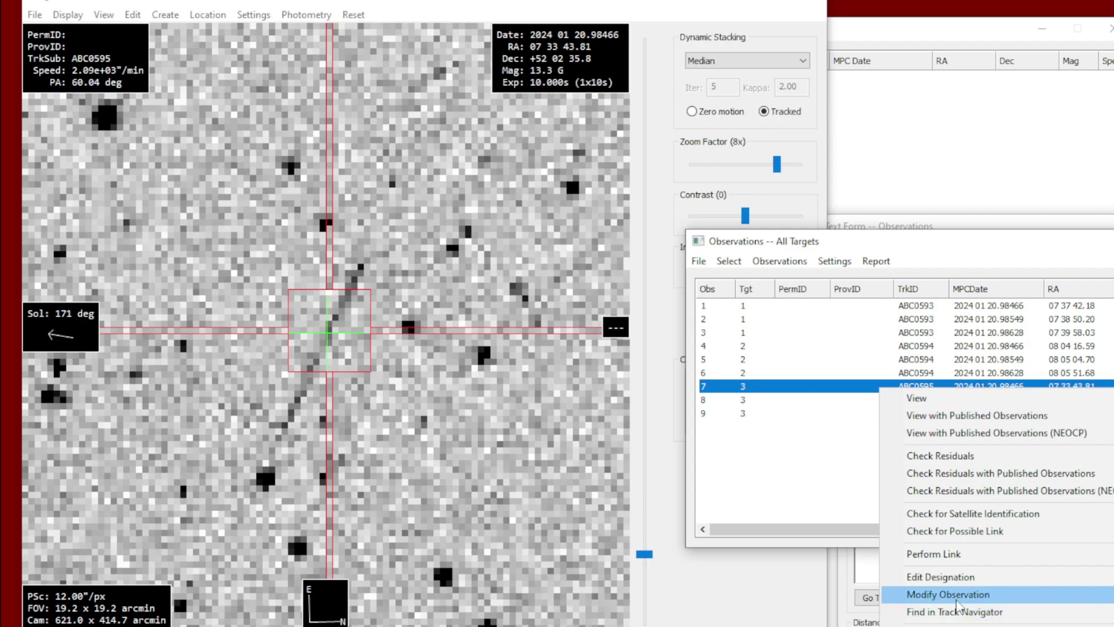
{"action": "left_click", "coordinate": [957, 606]}
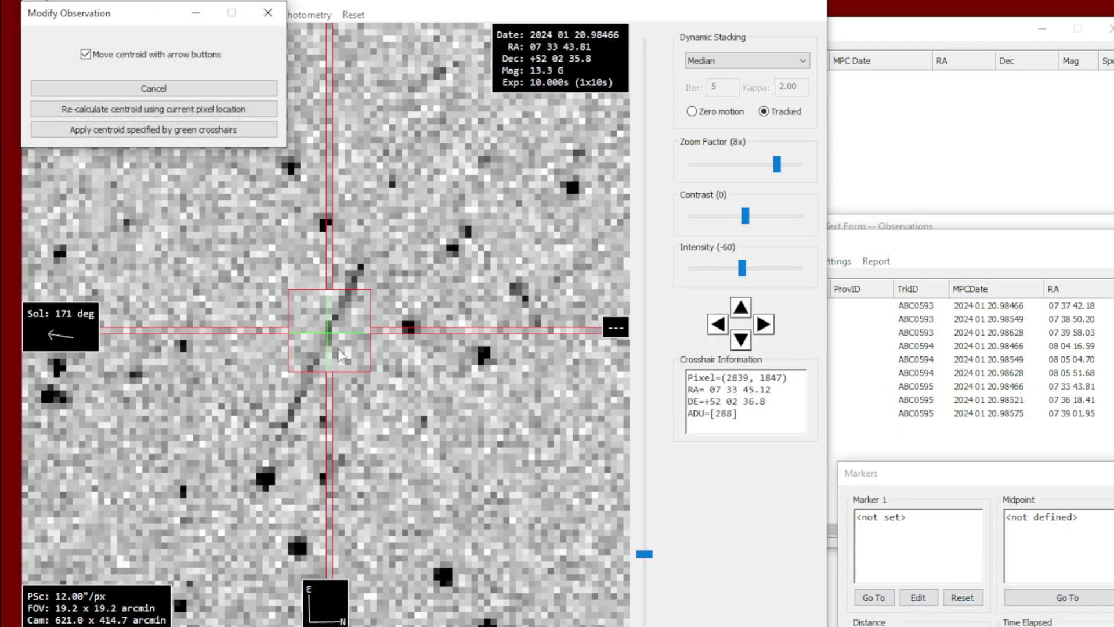
{"action": "right_click", "coordinate": [342, 414]}
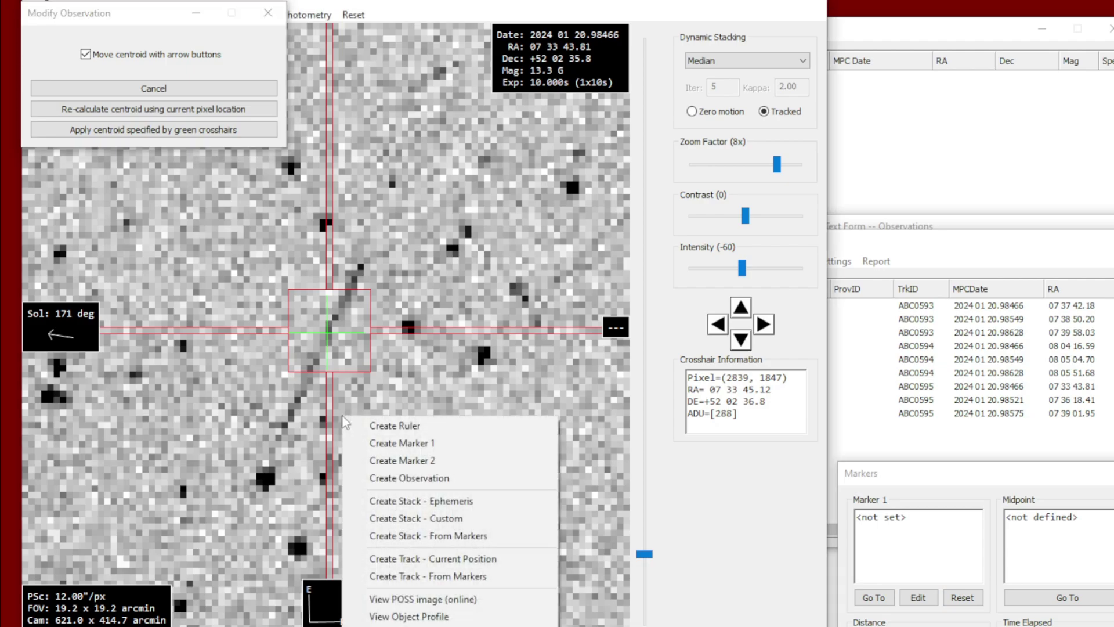
{"action": "left_click", "coordinate": [437, 442]}
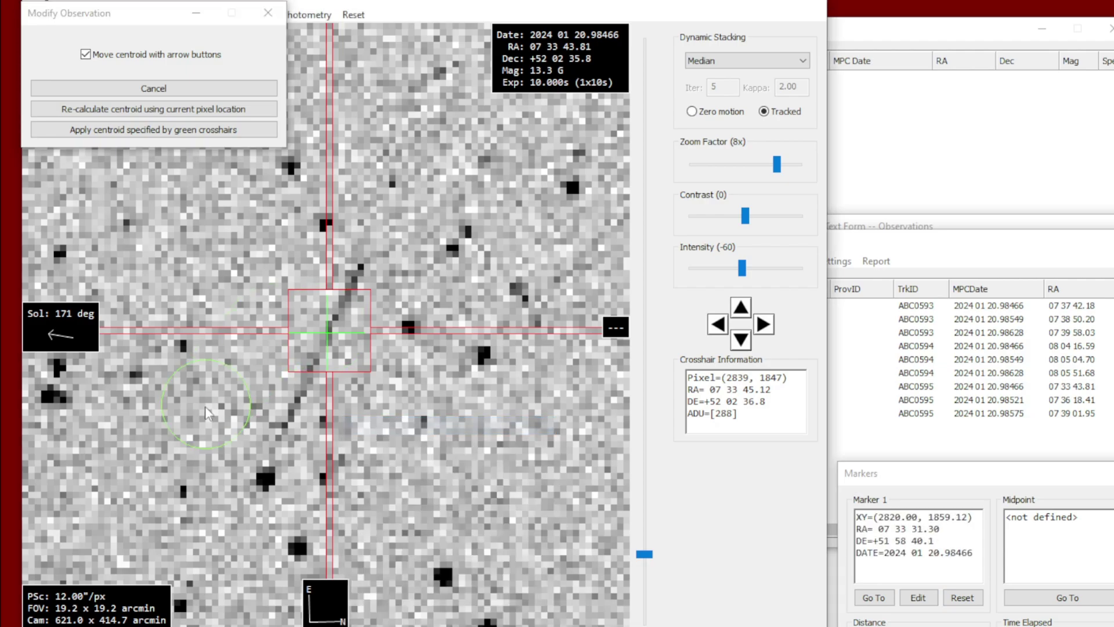
{"action": "left_click", "coordinate": [283, 431]}
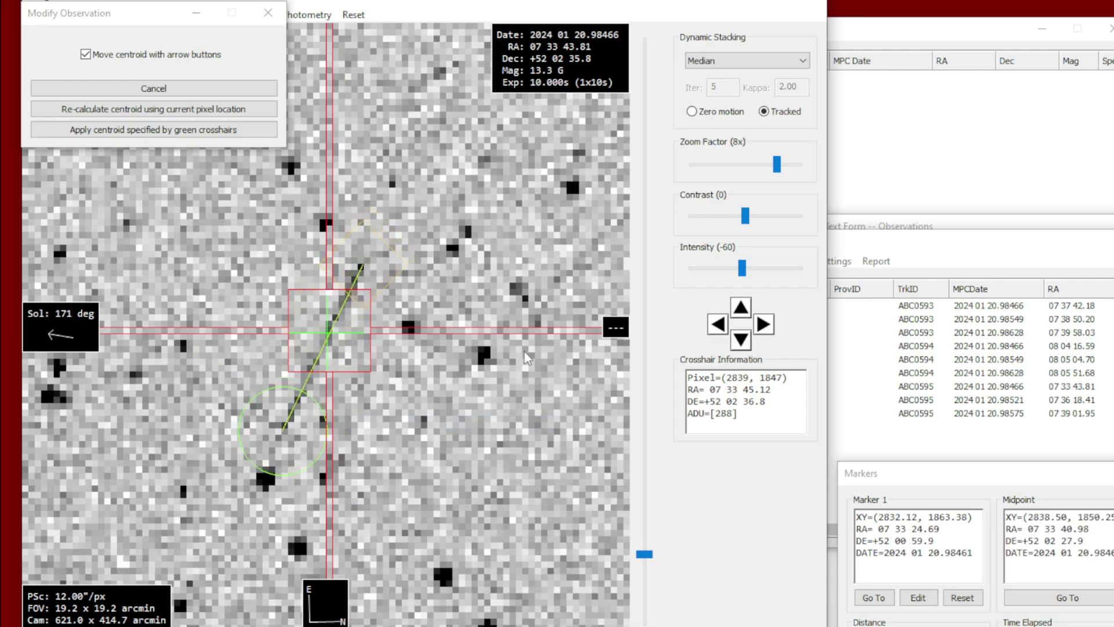
Step: Go to the midpoint between the two markers and recalculate the observation's centroid using that pixel location
{"action": "left_click_drag", "start_coordinate": [981, 485], "coordinate": [942, 385]}
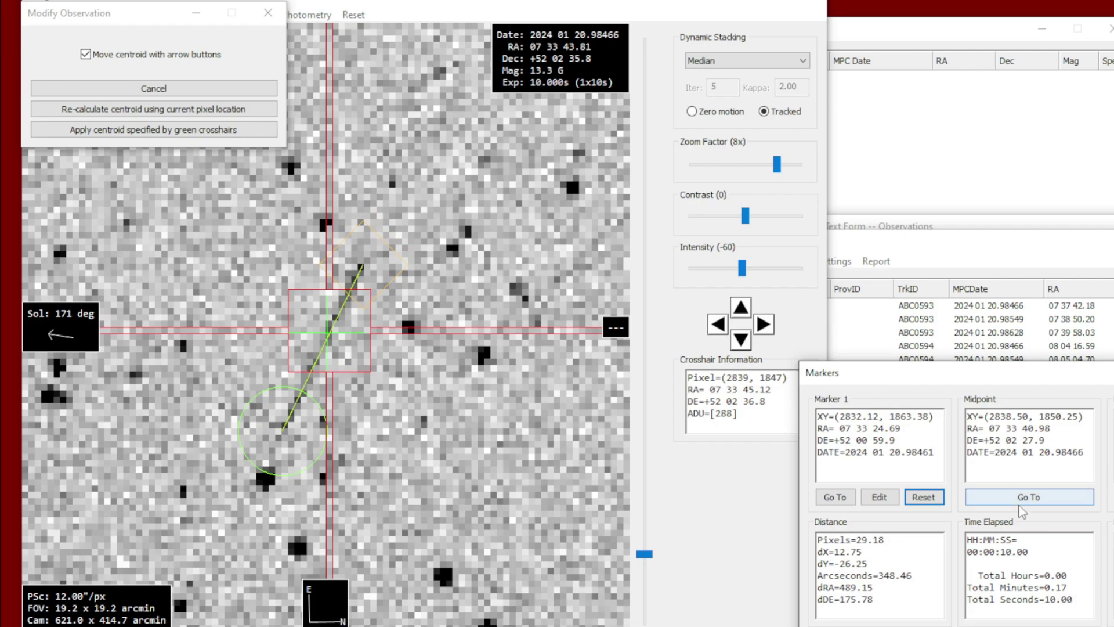
{"action": "left_click", "coordinate": [1039, 503]}
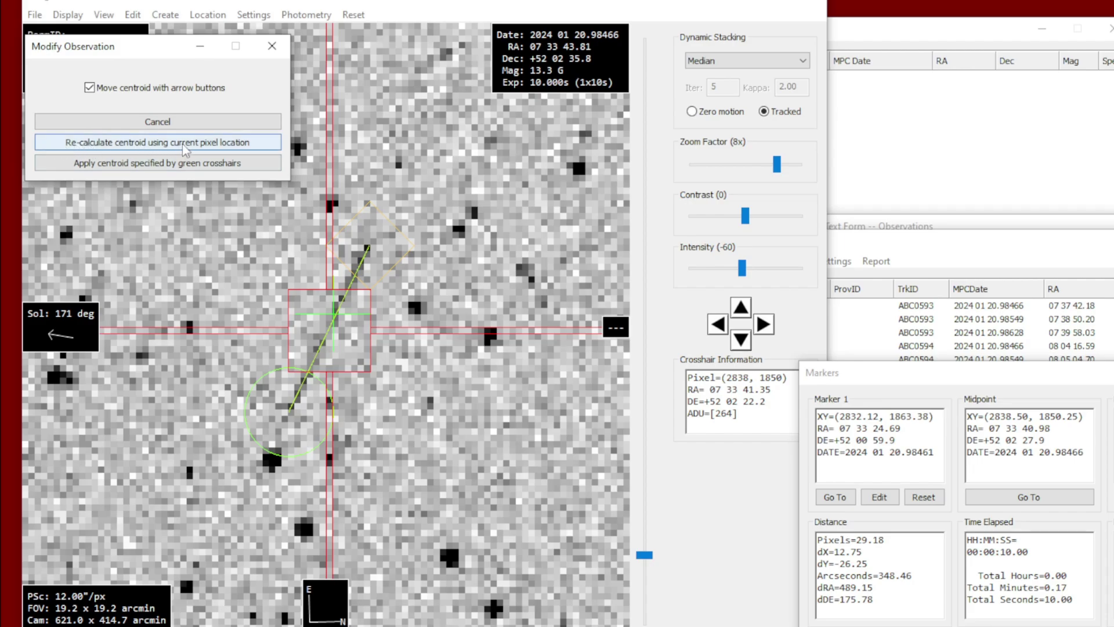
{"action": "left_click", "coordinate": [215, 145]}
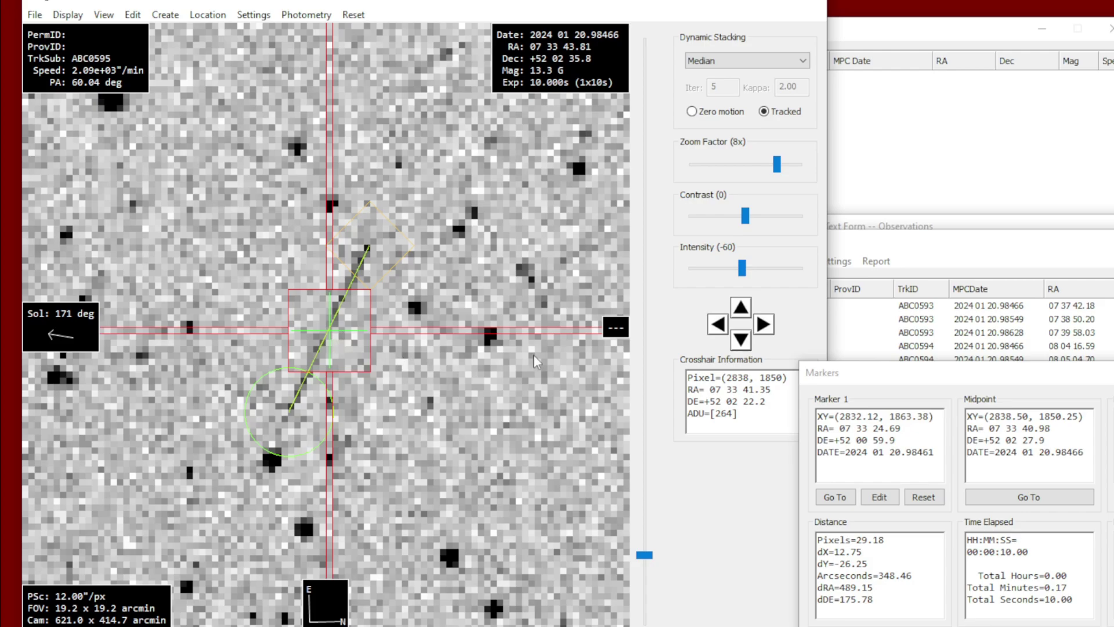
Step: Modify the second ABC0595 observation, marking both ends of its streak with a ruler and recalculating the centroid at the markers' midpoint
{"action": "left_click", "coordinate": [960, 252]}
{"action": "left_click", "coordinate": [740, 401]}
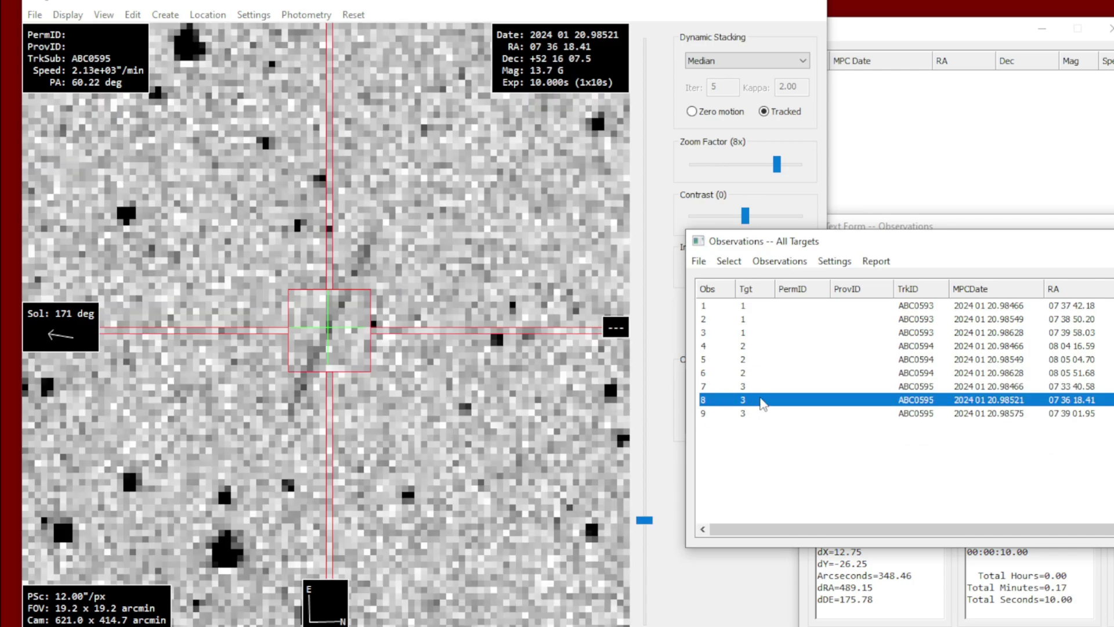
{"action": "right_click", "coordinate": [761, 400]}
{"action": "left_click", "coordinate": [825, 604]}
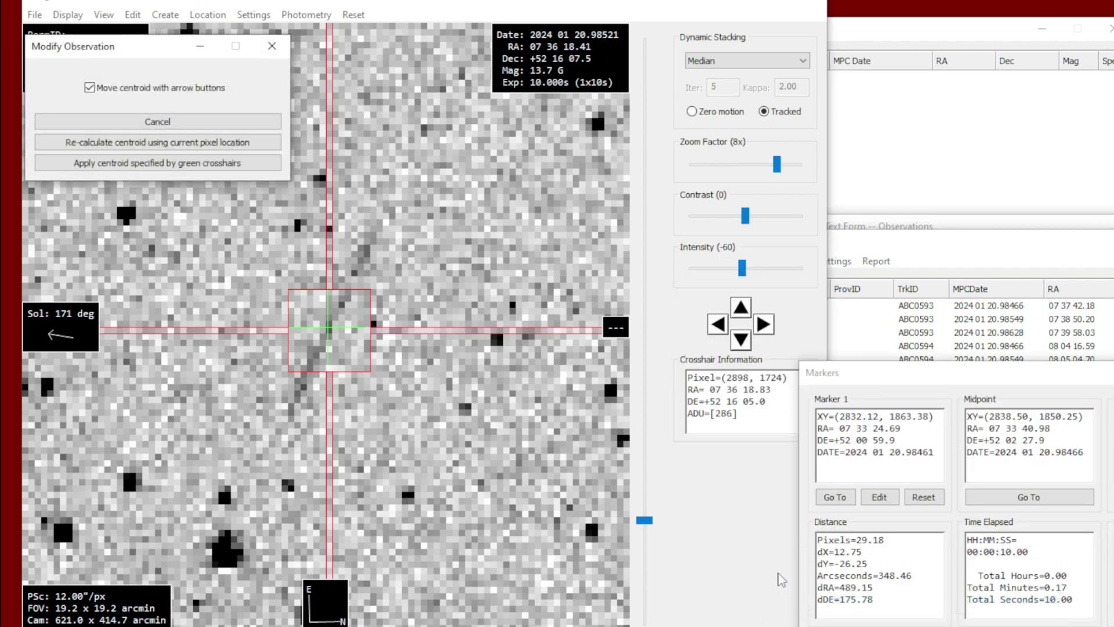
{"action": "right_click", "coordinate": [329, 430]}
{"action": "left_click", "coordinate": [377, 457]}
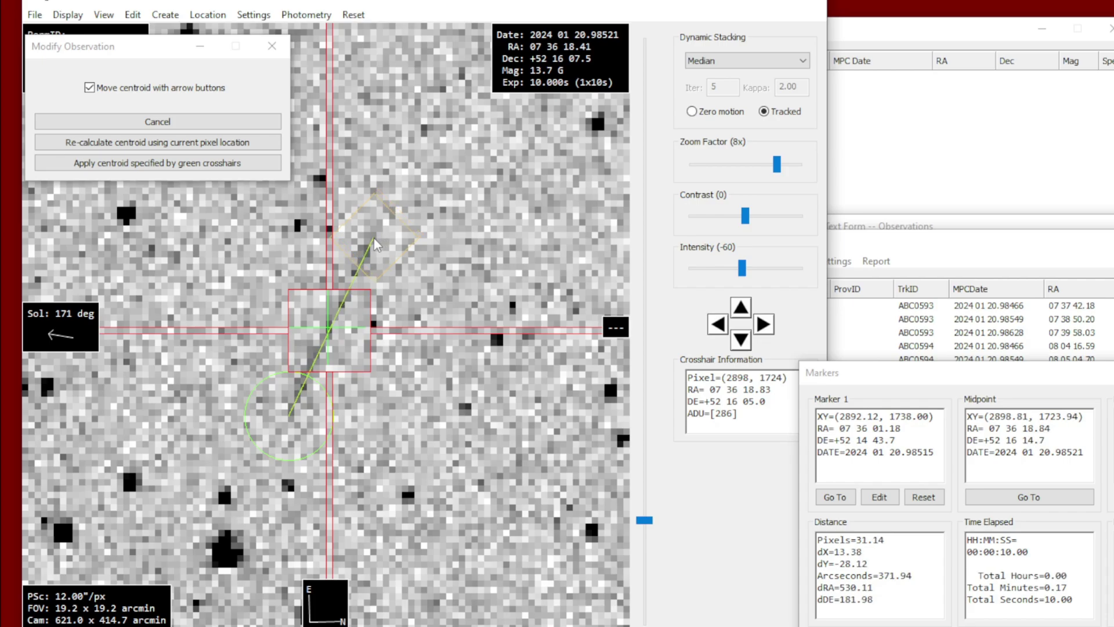
{"action": "left_click", "coordinate": [1029, 497]}
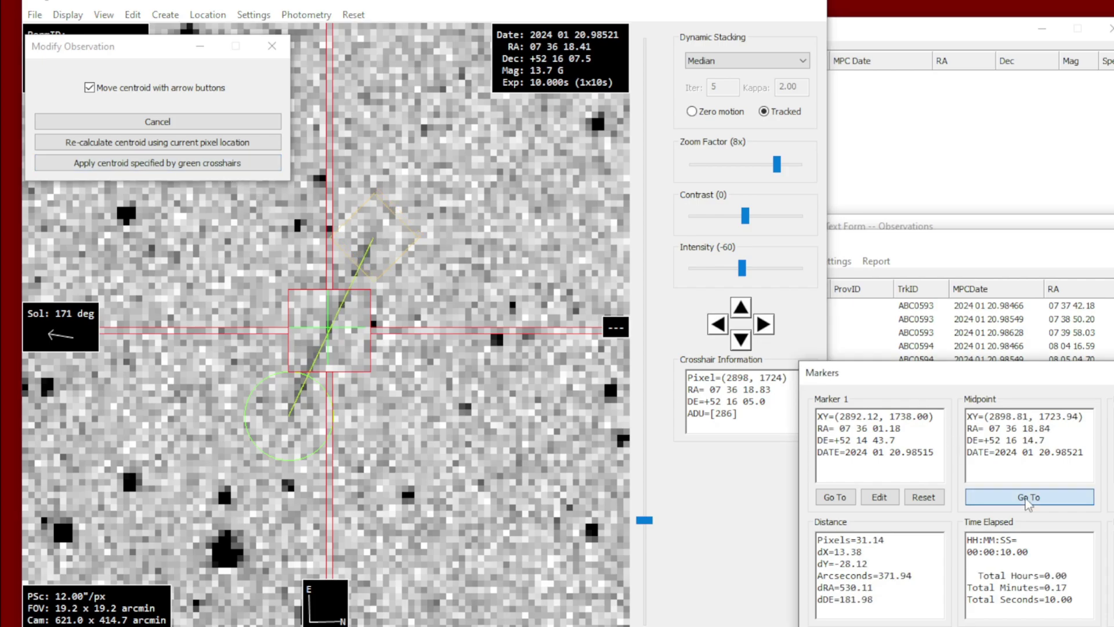
{"action": "left_click", "coordinate": [219, 143]}
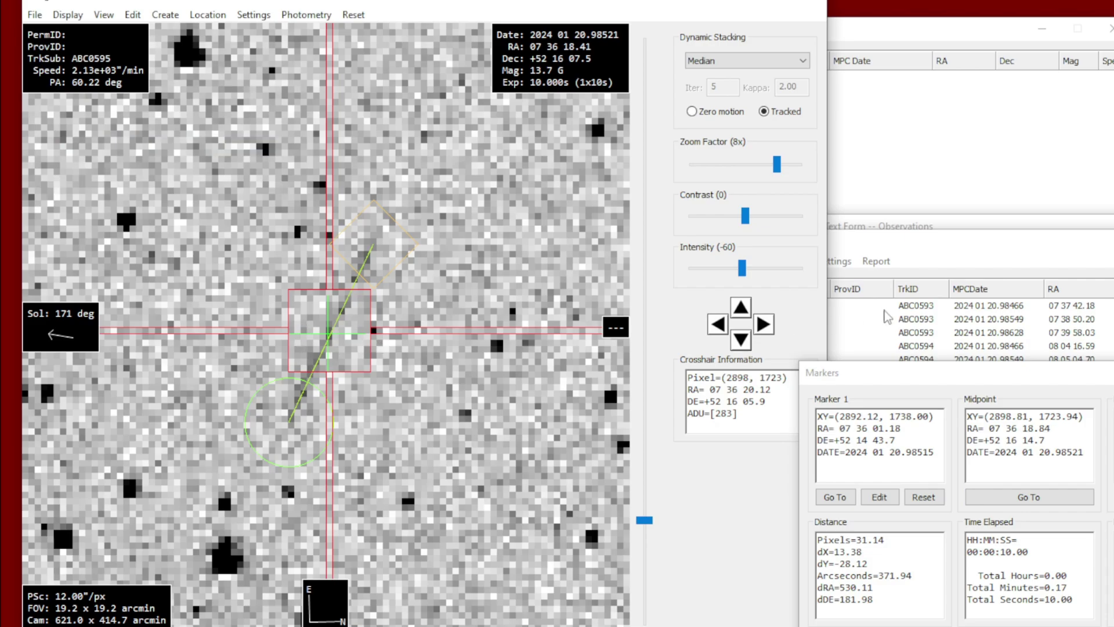
Step: Modify the third ABC0595 observation, spanning its streak with a ruler and recalculating the centroid from the midpoint's pixel location
{"action": "left_click", "coordinate": [928, 249]}
{"action": "left_click", "coordinate": [789, 418]}
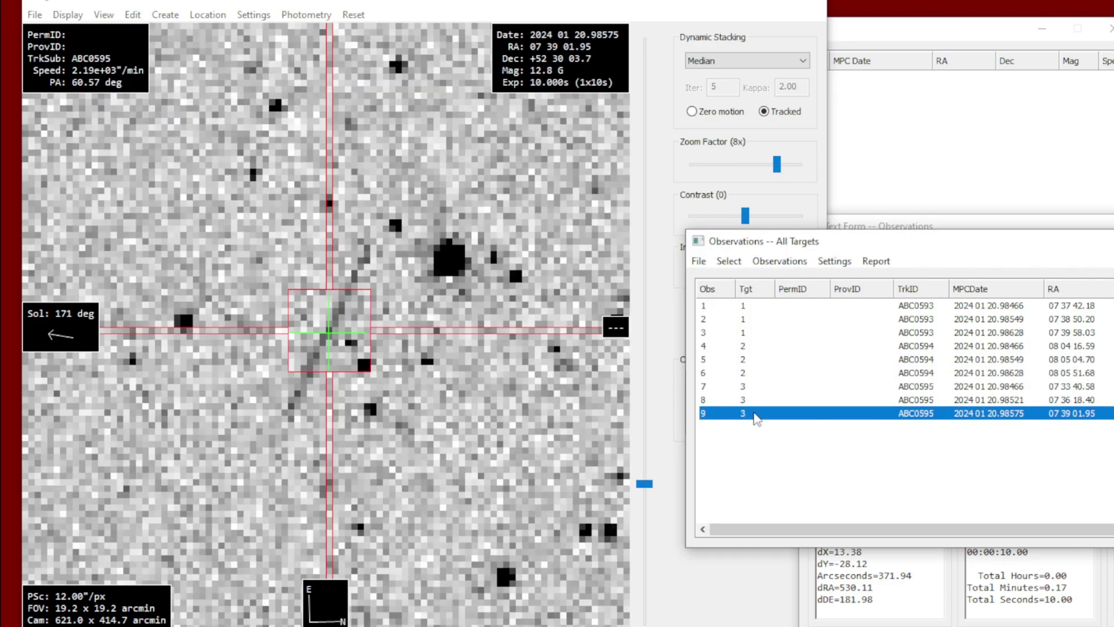
{"action": "right_click", "coordinate": [751, 413]}
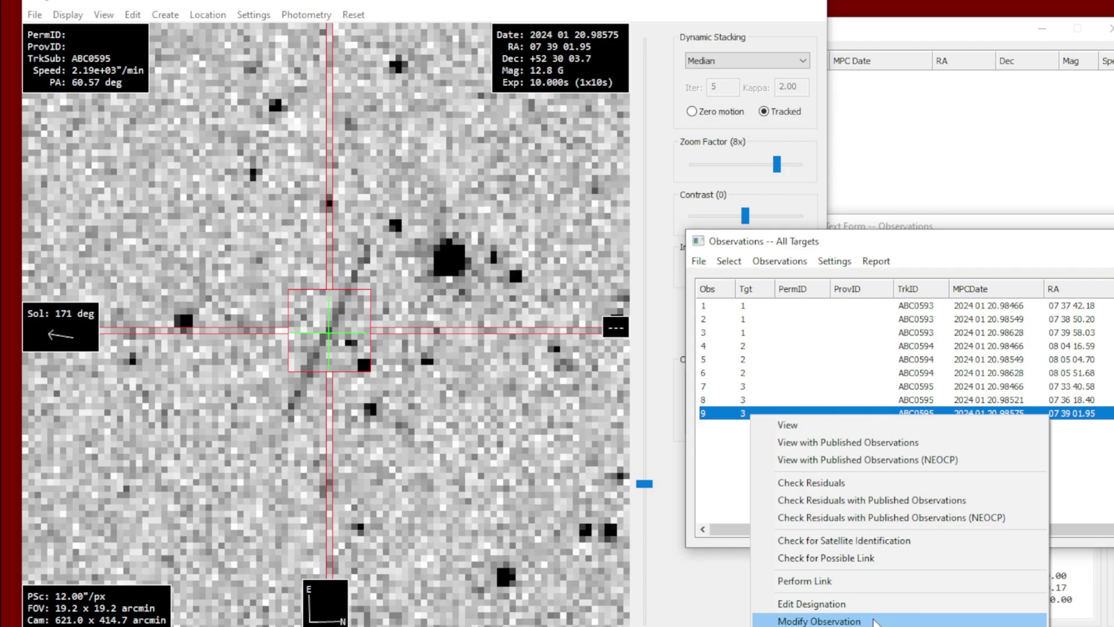
{"action": "left_click", "coordinate": [818, 621]}
{"action": "right_click", "coordinate": [309, 432]}
{"action": "left_click", "coordinate": [348, 442]}
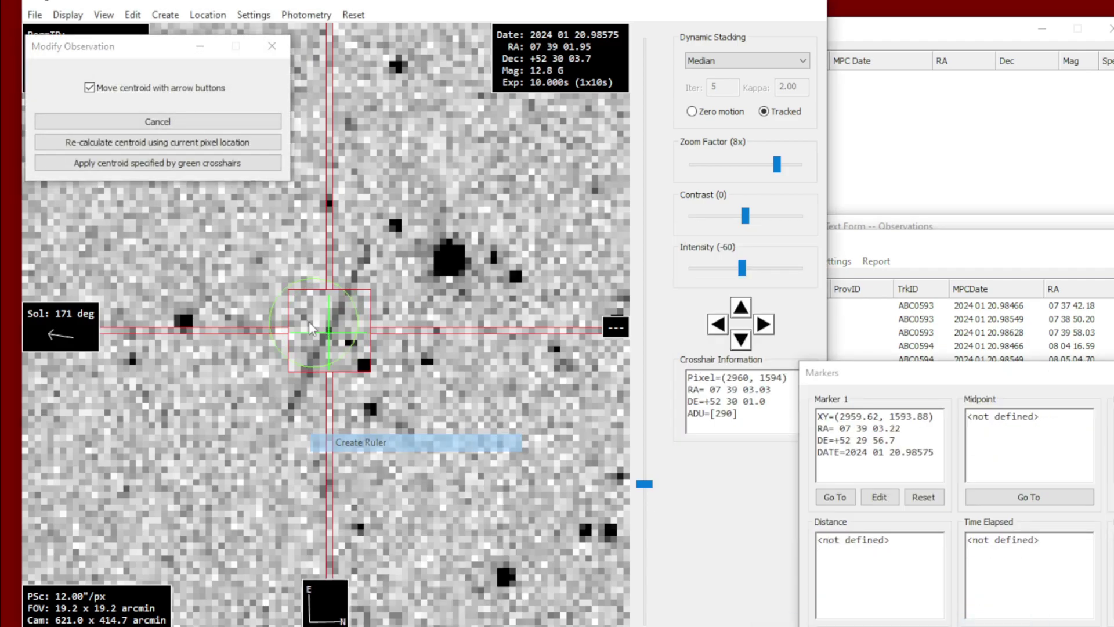
{"action": "left_click_drag", "start_coordinate": [286, 413], "coordinate": [370, 243]}
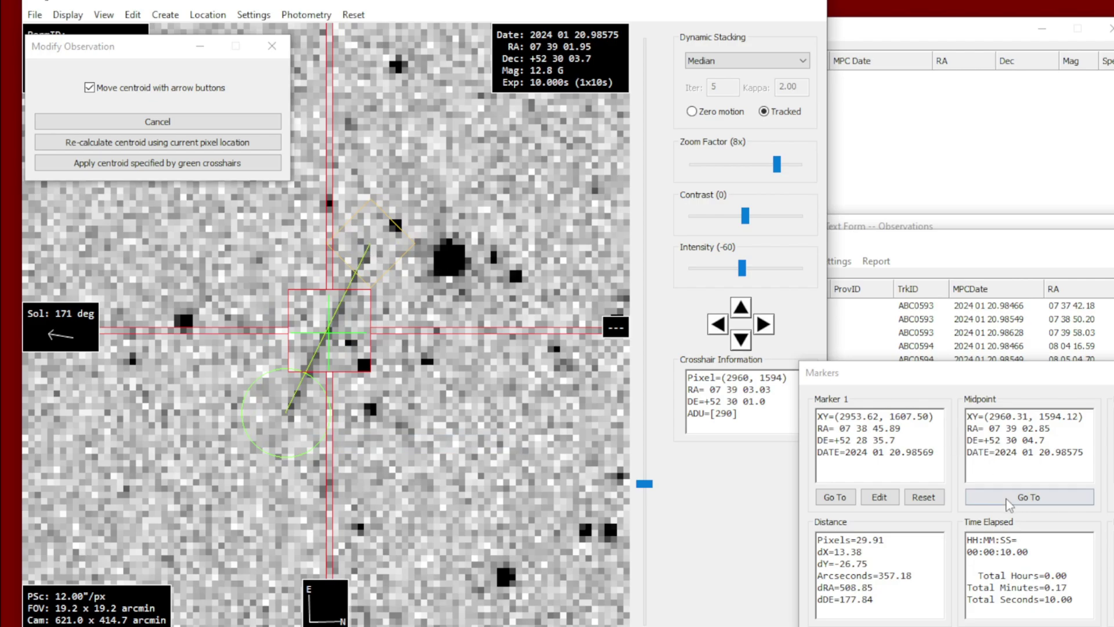
{"action": "left_click", "coordinate": [141, 142]}
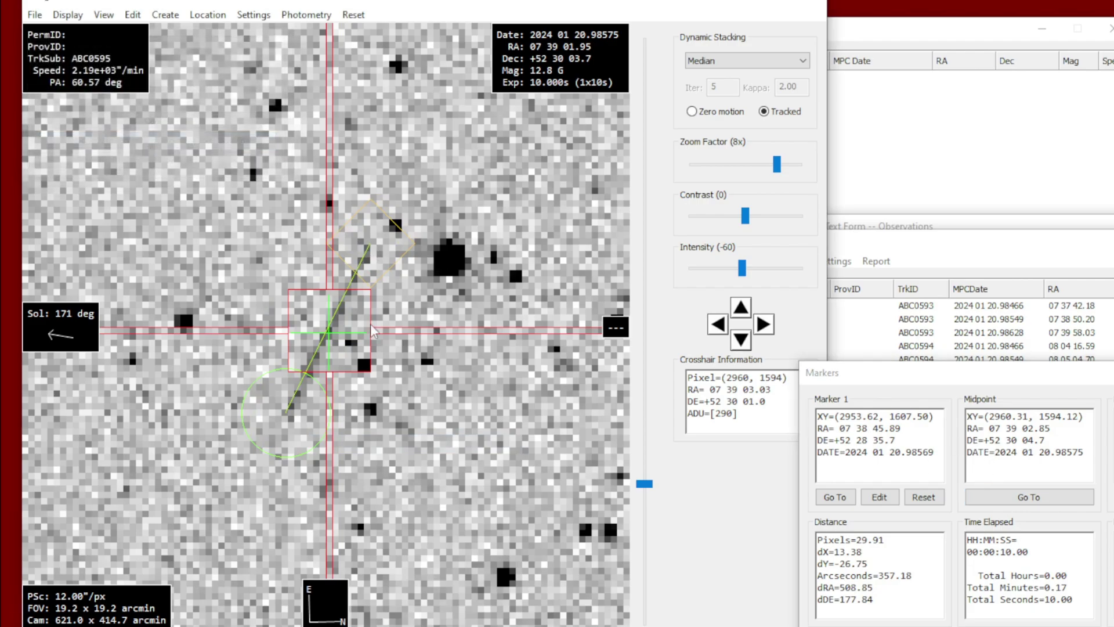
Step: Show the three refined ABC0595 observations in text form and copy all of the text
{"action": "left_click", "coordinate": [951, 256]}
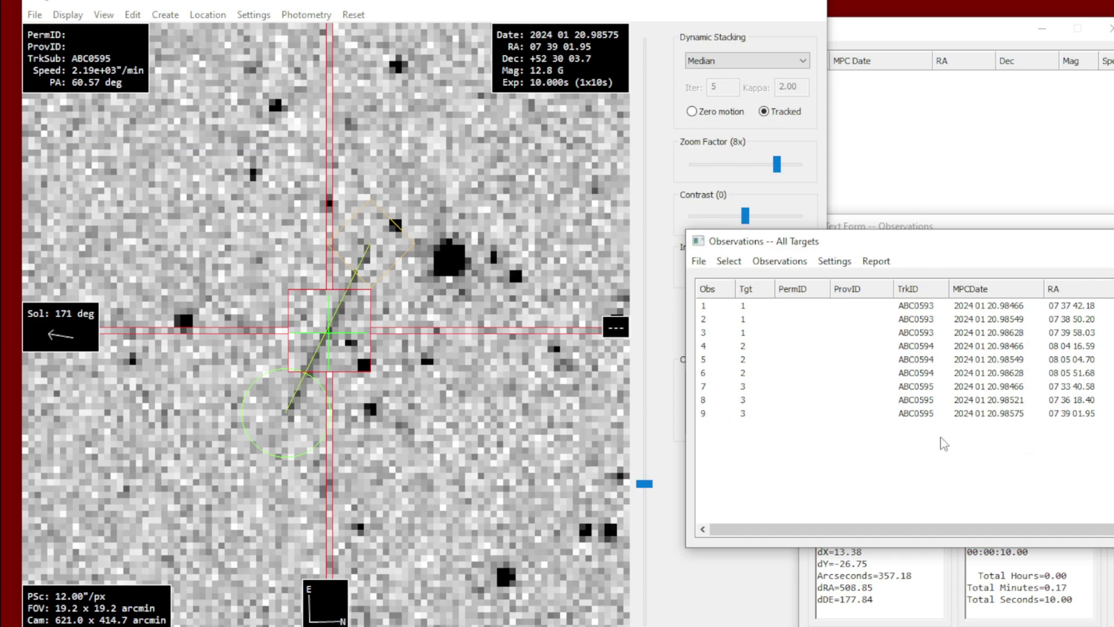
{"action": "left_click_drag", "start_coordinate": [894, 427], "coordinate": [764, 383]}
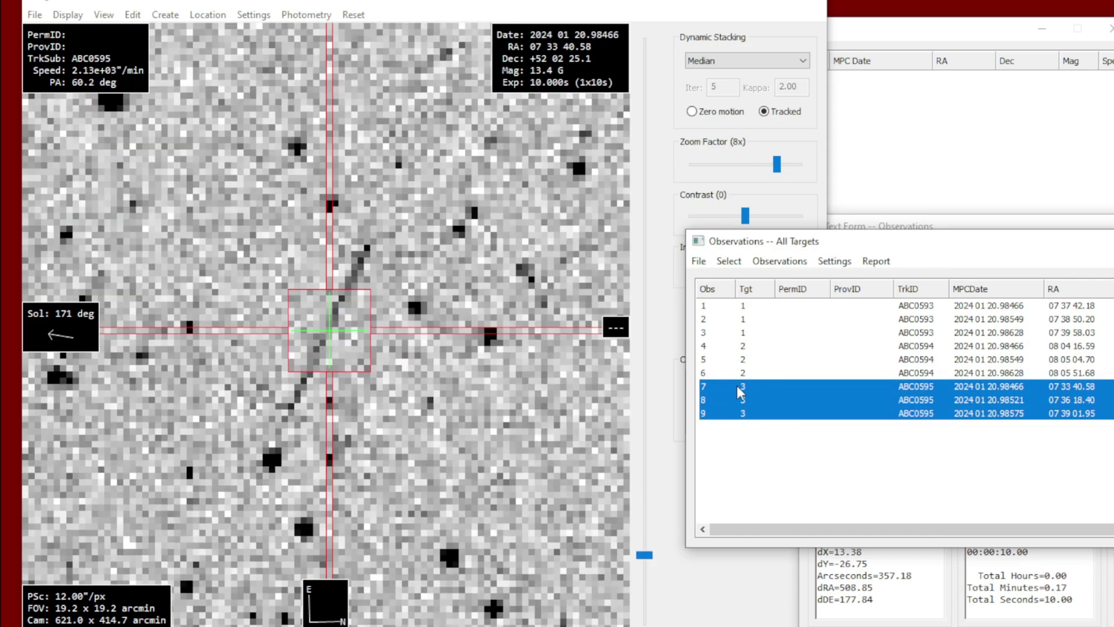
{"action": "right_click", "coordinate": [779, 395]}
{"action": "left_click", "coordinate": [809, 405]}
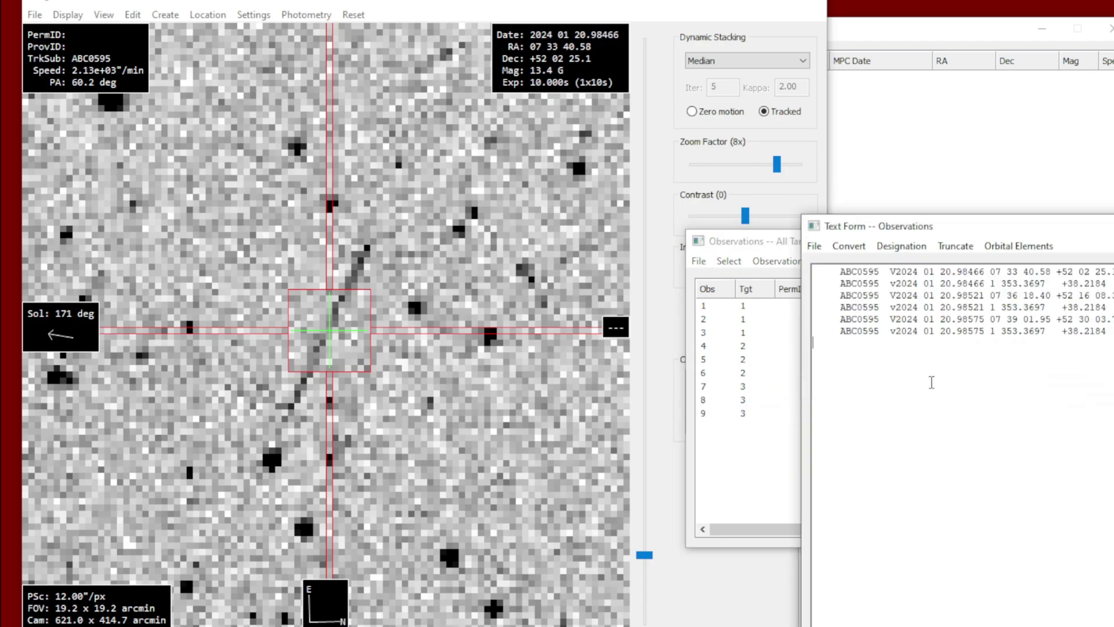
{"action": "key", "text": "ctrl+a"}
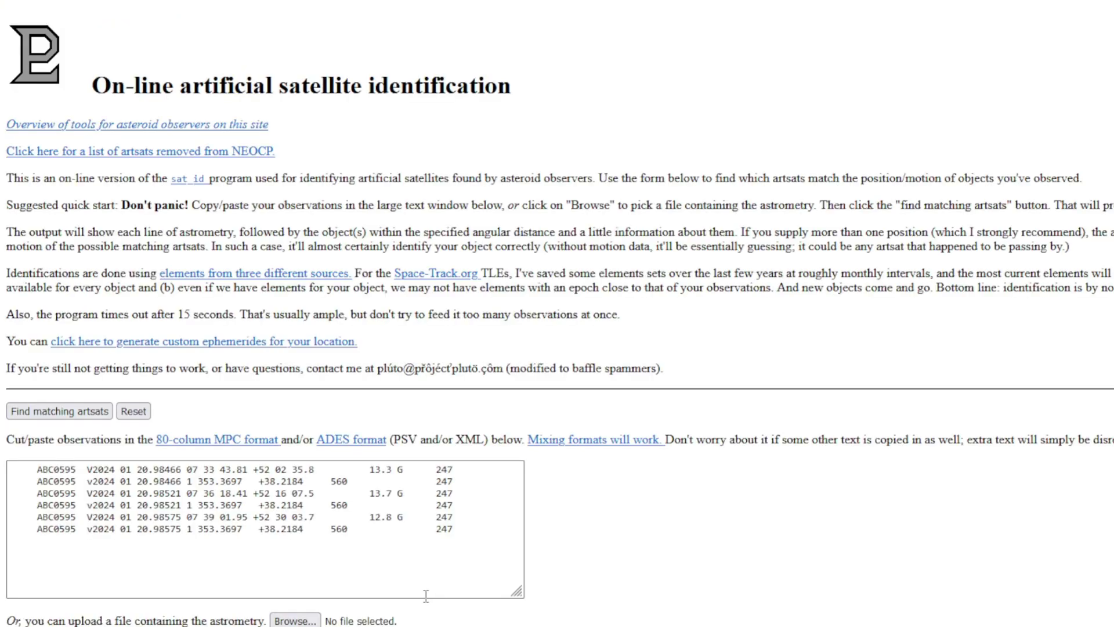
Step: Switch to the On-line artificial satellite identification page, replace the old ABC0595 observations with the refined ones and find matching artsats
{"action": "left_click", "coordinate": [186, 549]}
{"action": "key", "text": "ctrl+a"}
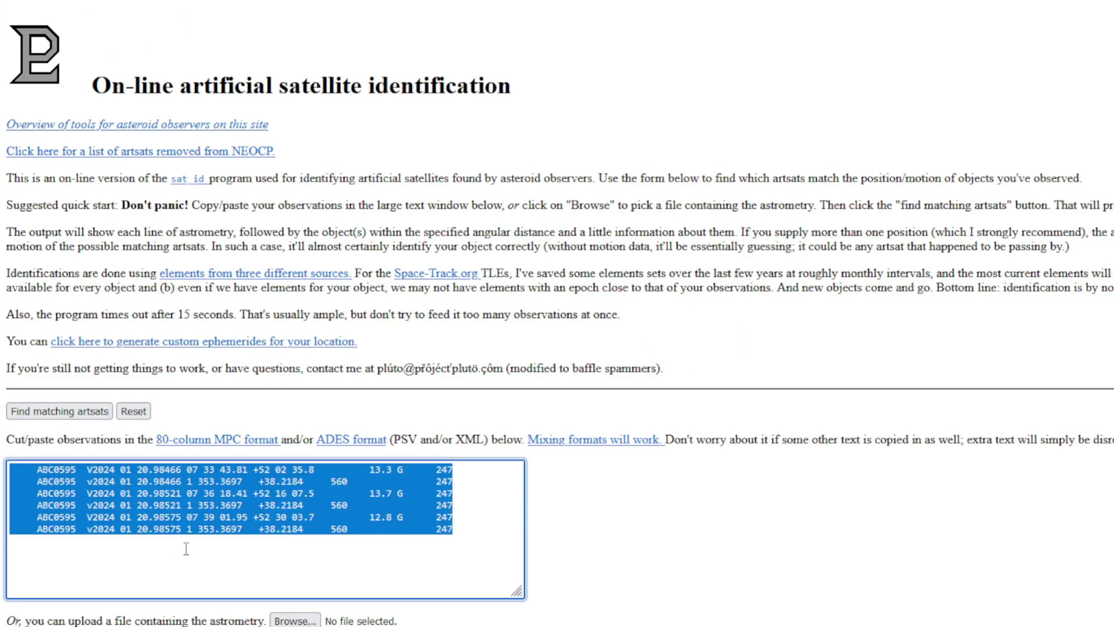
{"action": "left_click", "coordinate": [69, 414]}
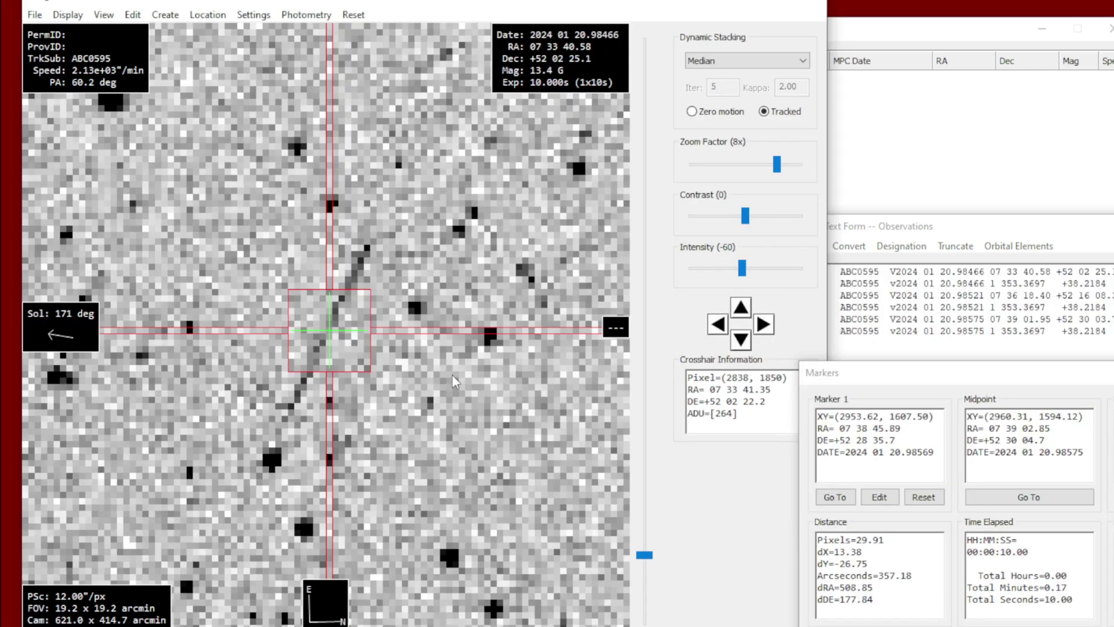
Step: Return to the telescope image and examine the first ABC0595 streak's surroundings and the brighter streak near the image edge
{"action": "scroll", "coordinate": [448, 293], "scroll_direction": "down", "scroll_amount": 1}
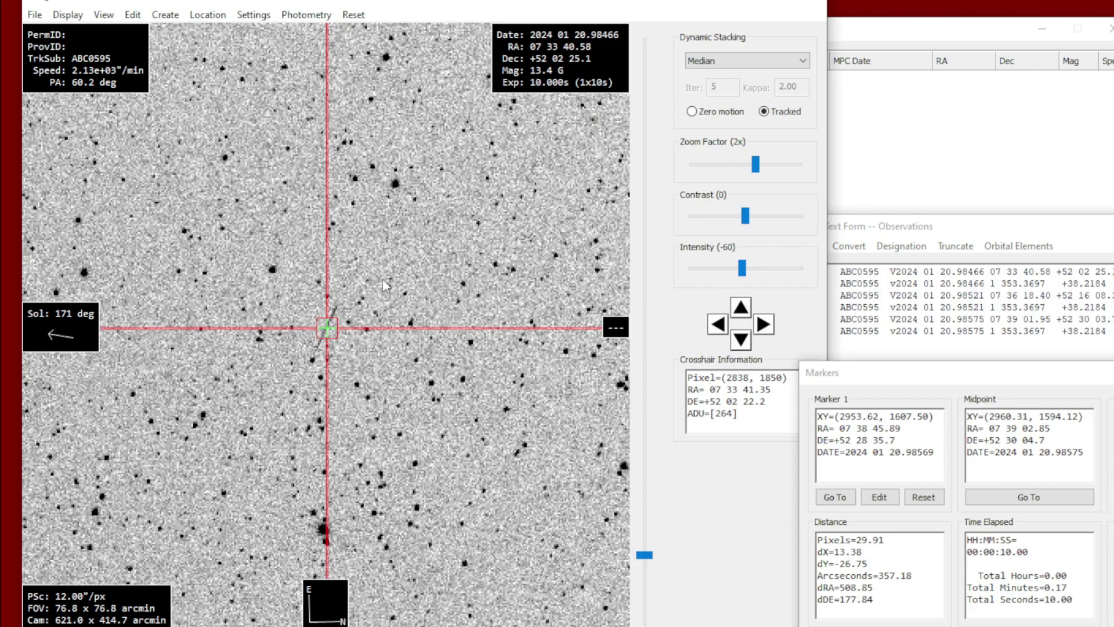
{"action": "scroll", "coordinate": [363, 331], "scroll_direction": "up", "scroll_amount": 1}
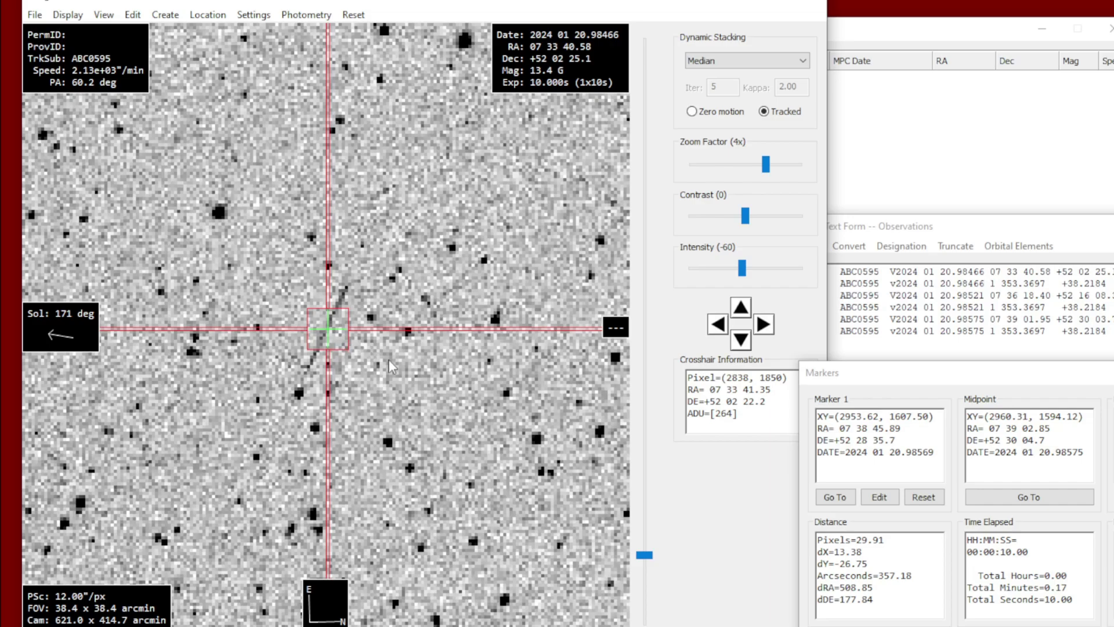
{"action": "scroll", "coordinate": [385, 362], "scroll_direction": "down", "scroll_amount": 1}
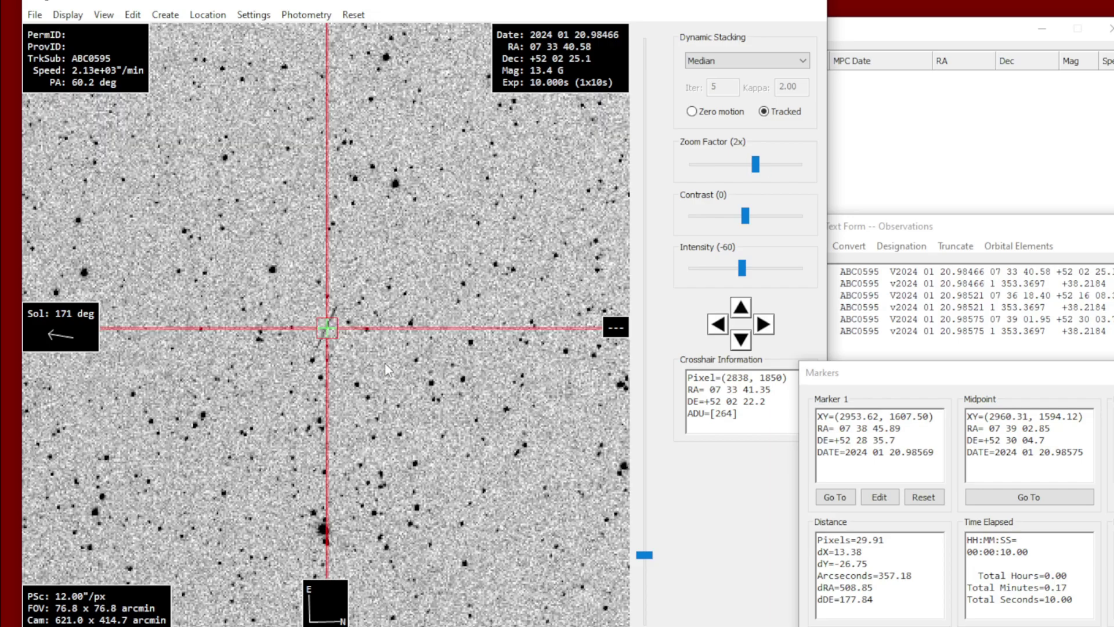
{"action": "scroll", "coordinate": [385, 364], "scroll_direction": "down", "scroll_amount": 1}
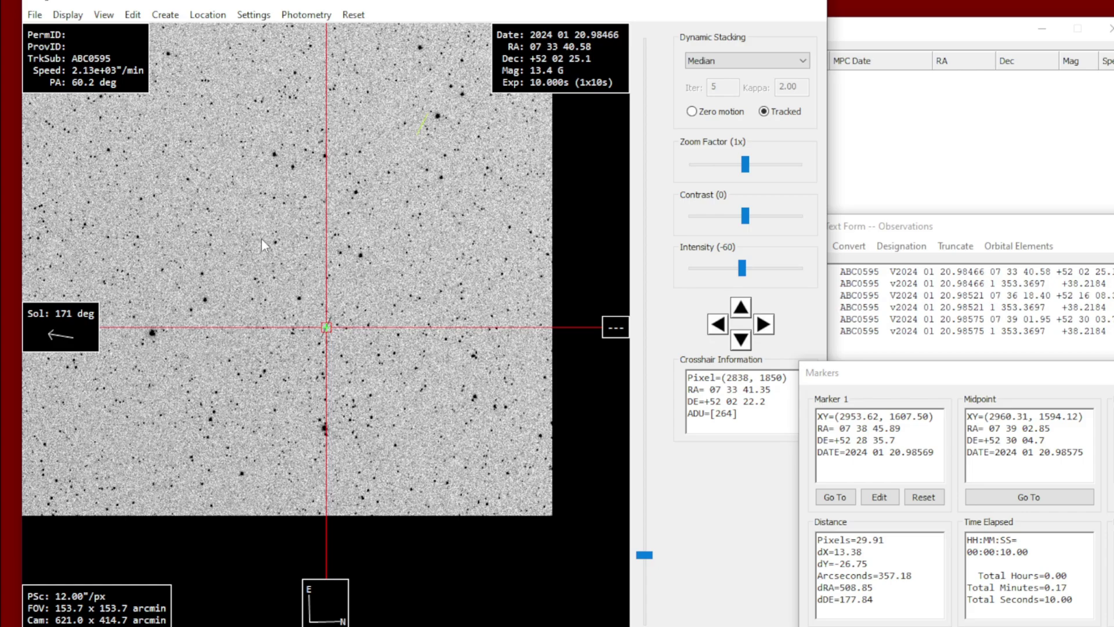
{"action": "scroll", "coordinate": [170, 200], "scroll_direction": "down", "scroll_amount": 1}
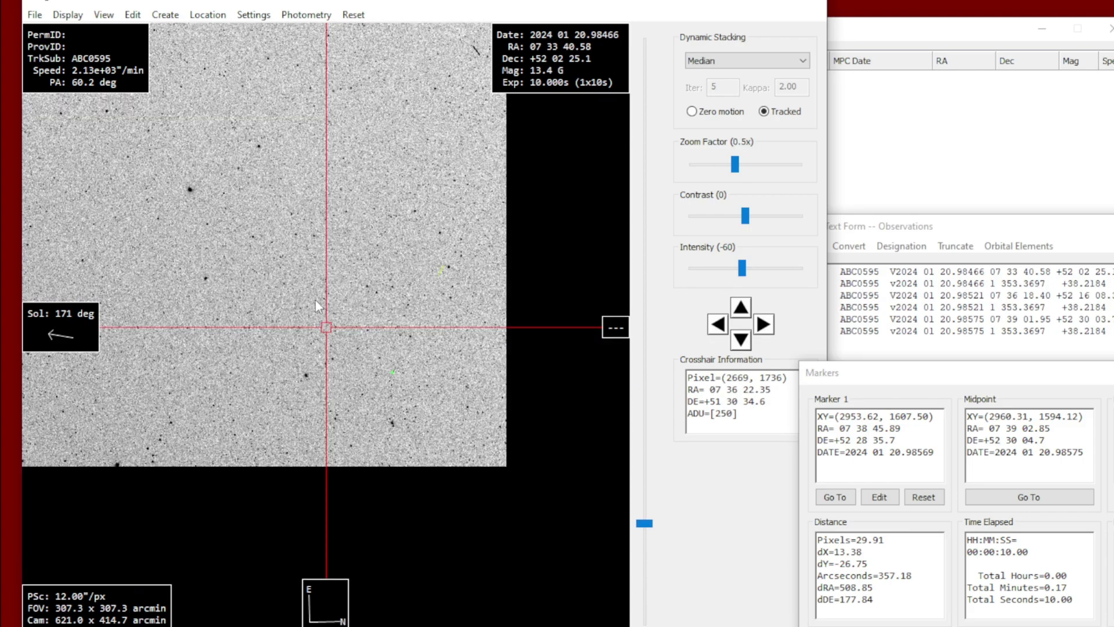
{"action": "left_click_drag", "start_coordinate": [235, 232], "coordinate": [485, 288]}
{"action": "scroll", "coordinate": [464, 302], "scroll_direction": "up", "scroll_amount": 2}
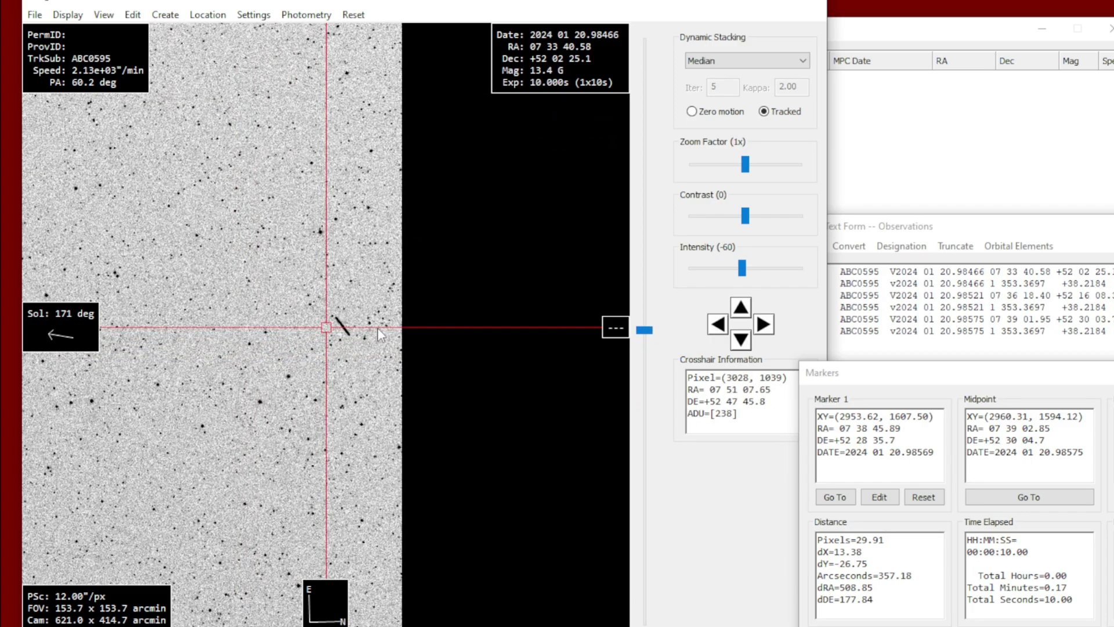
Step: View images 6, 5 and 4 from the Image Manager and examine the bright streak in image 4
{"action": "key", "text": "ctrl+i"}
{"action": "left_click", "coordinate": [1099, 285]}
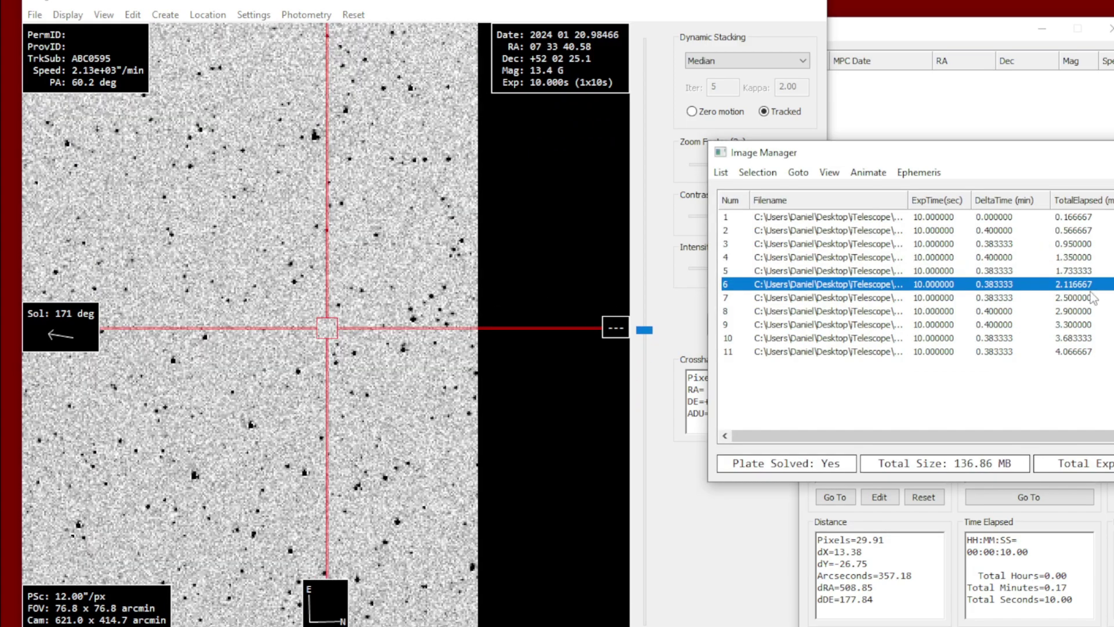
{"action": "left_click", "coordinate": [1073, 270]}
{"action": "left_click", "coordinate": [1071, 257]}
{"action": "left_click_drag", "start_coordinate": [372, 209], "coordinate": [400, 332]}
{"action": "scroll", "coordinate": [312, 296], "scroll_direction": "down", "scroll_amount": 1}
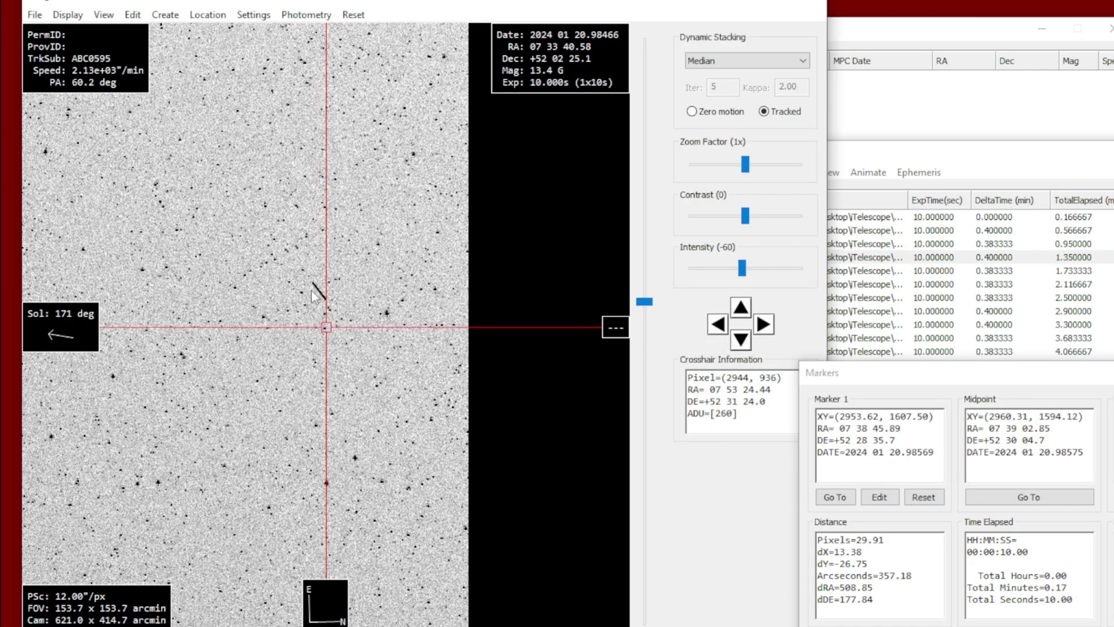
{"action": "scroll", "coordinate": [301, 303], "scroll_direction": "down", "scroll_amount": 1}
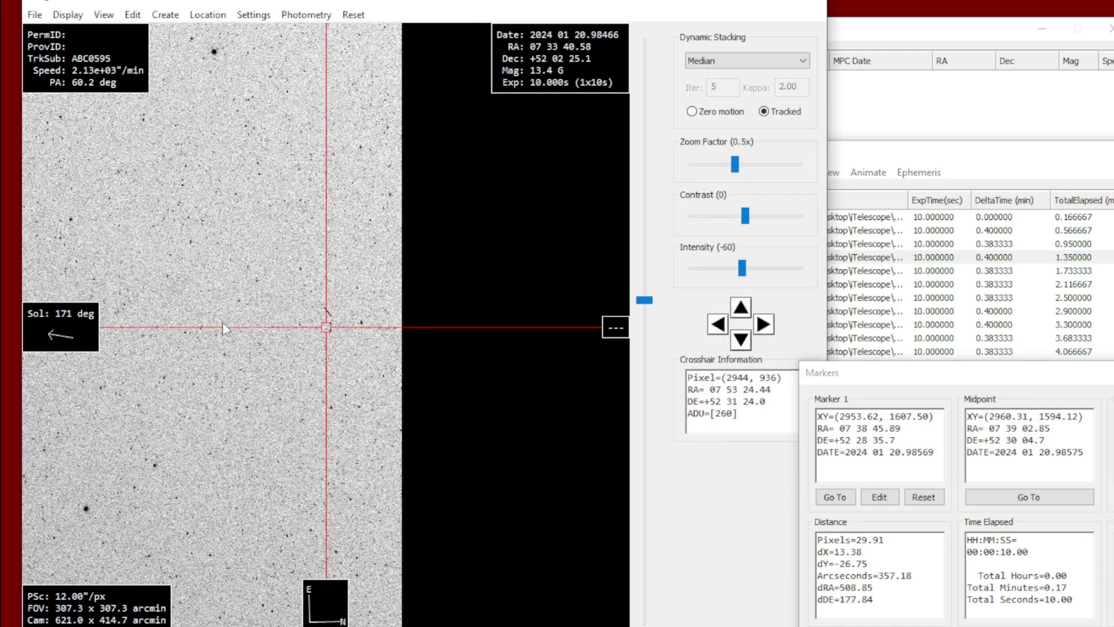
Step: Look over the rest of image 4 for streaks, including the area around the ABC0595 track
{"action": "left_click_drag", "start_coordinate": [222, 322], "coordinate": [406, 316]}
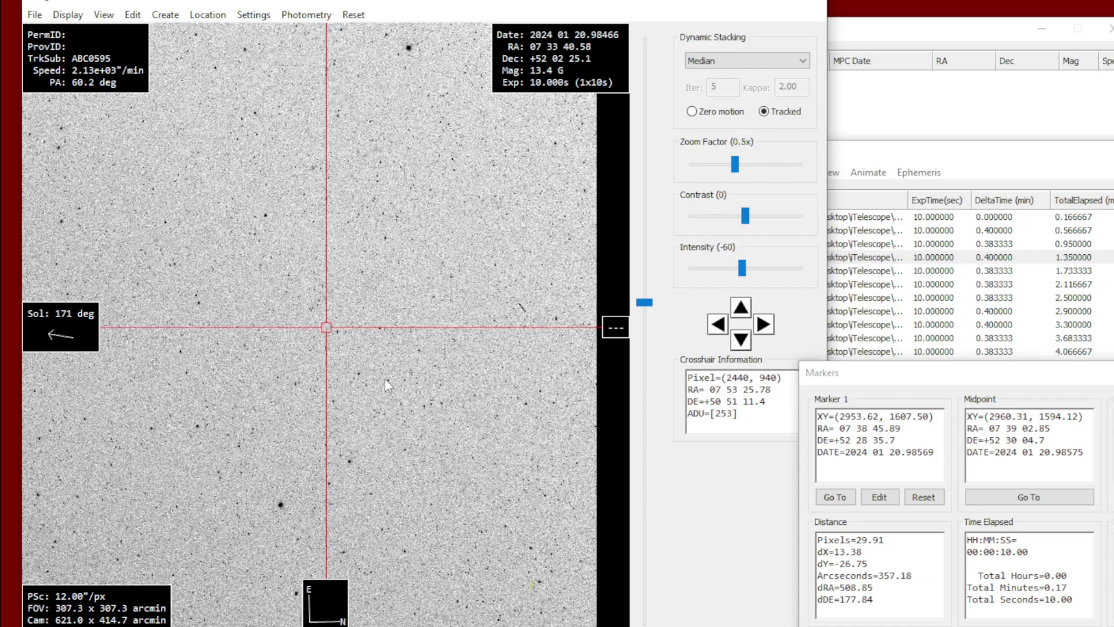
{"action": "left_click_drag", "start_coordinate": [402, 475], "coordinate": [251, 213]}
{"action": "scroll", "coordinate": [347, 350], "scroll_direction": "up", "scroll_amount": 2}
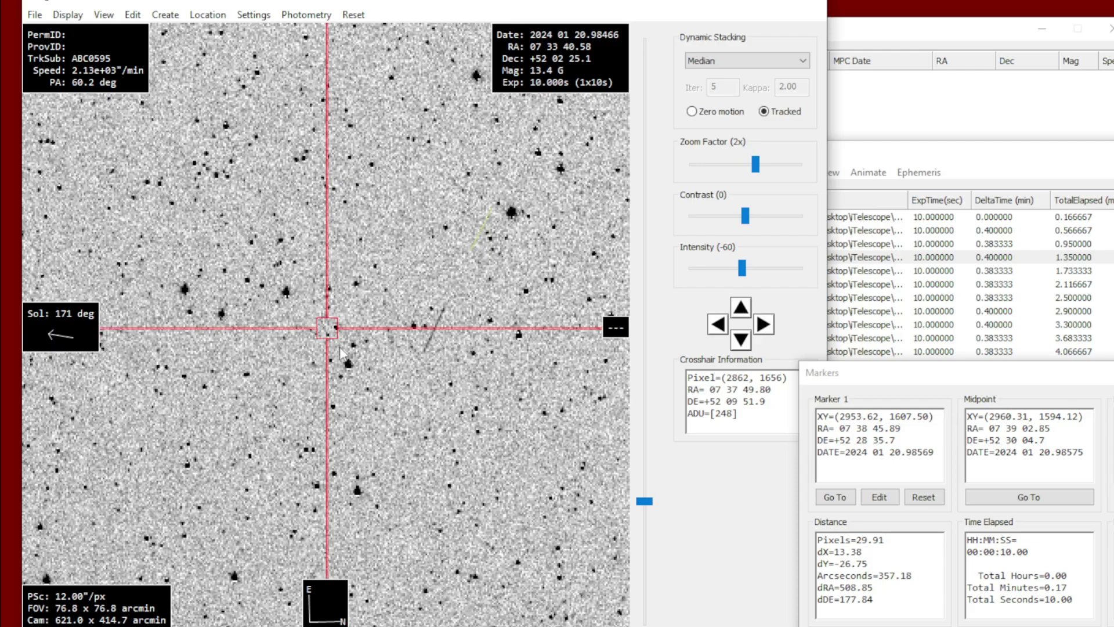
{"action": "mouse_move", "coordinate": [342, 351]}
{"action": "left_mouse_down"}
{"action": "mouse_move", "coordinate": [248, 365]}
{"action": "mouse_move", "coordinate": [346, 342]}
{"action": "left_mouse_up"}
{"action": "scroll", "coordinate": [346, 343], "scroll_direction": "down", "scroll_amount": 2}
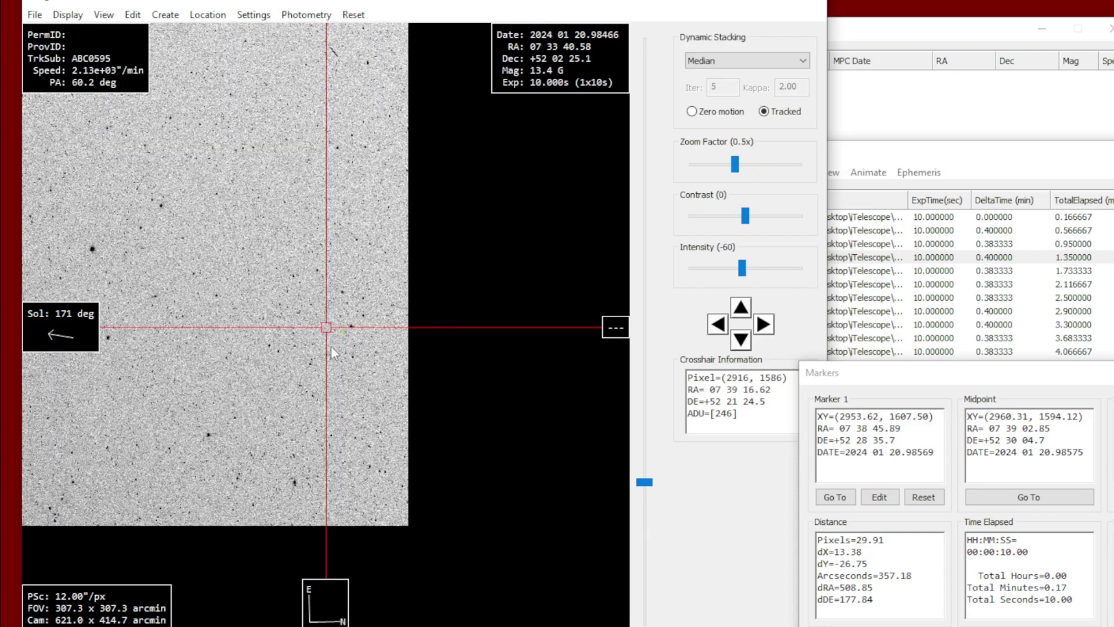
{"action": "left_click_drag", "start_coordinate": [260, 319], "coordinate": [311, 482]}
{"action": "left_click_drag", "start_coordinate": [241, 267], "coordinate": [395, 367]}
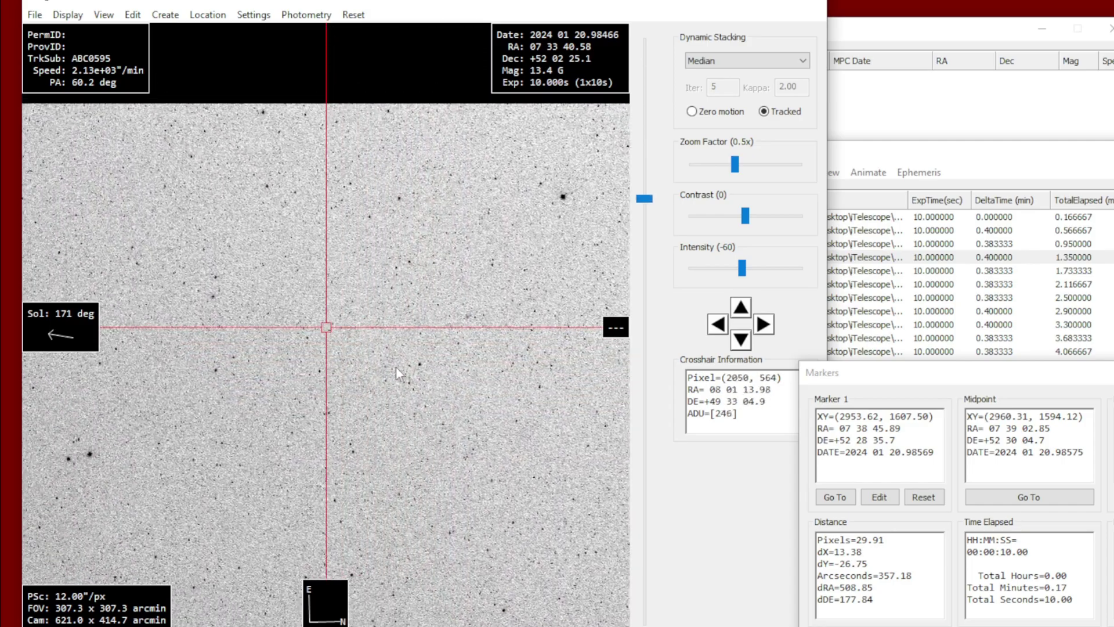
{"action": "left_click_drag", "start_coordinate": [390, 313], "coordinate": [377, 225]}
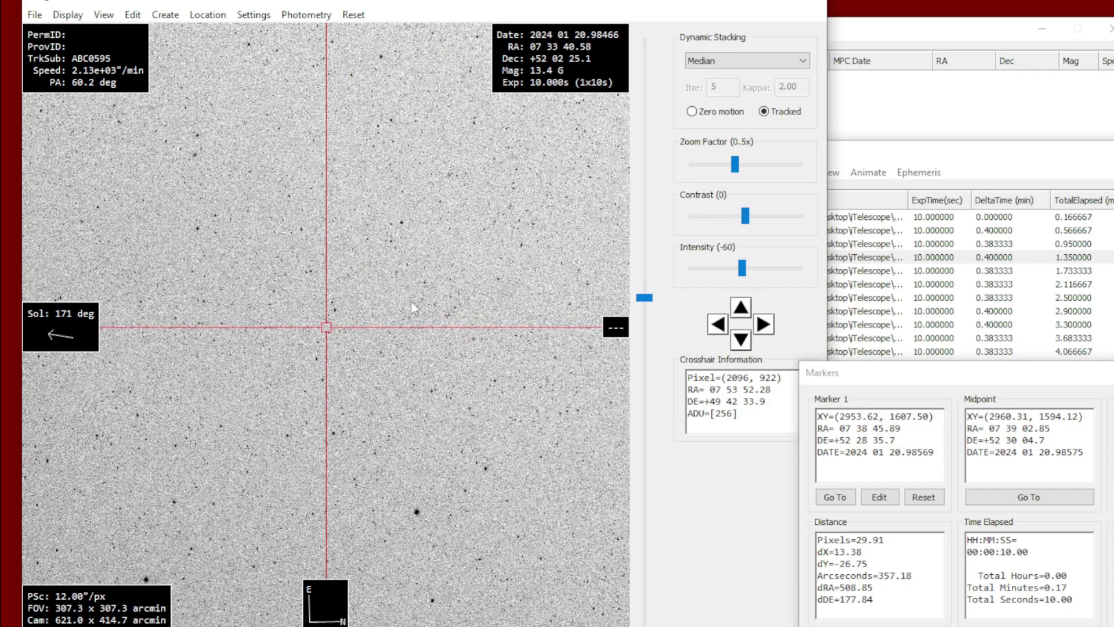